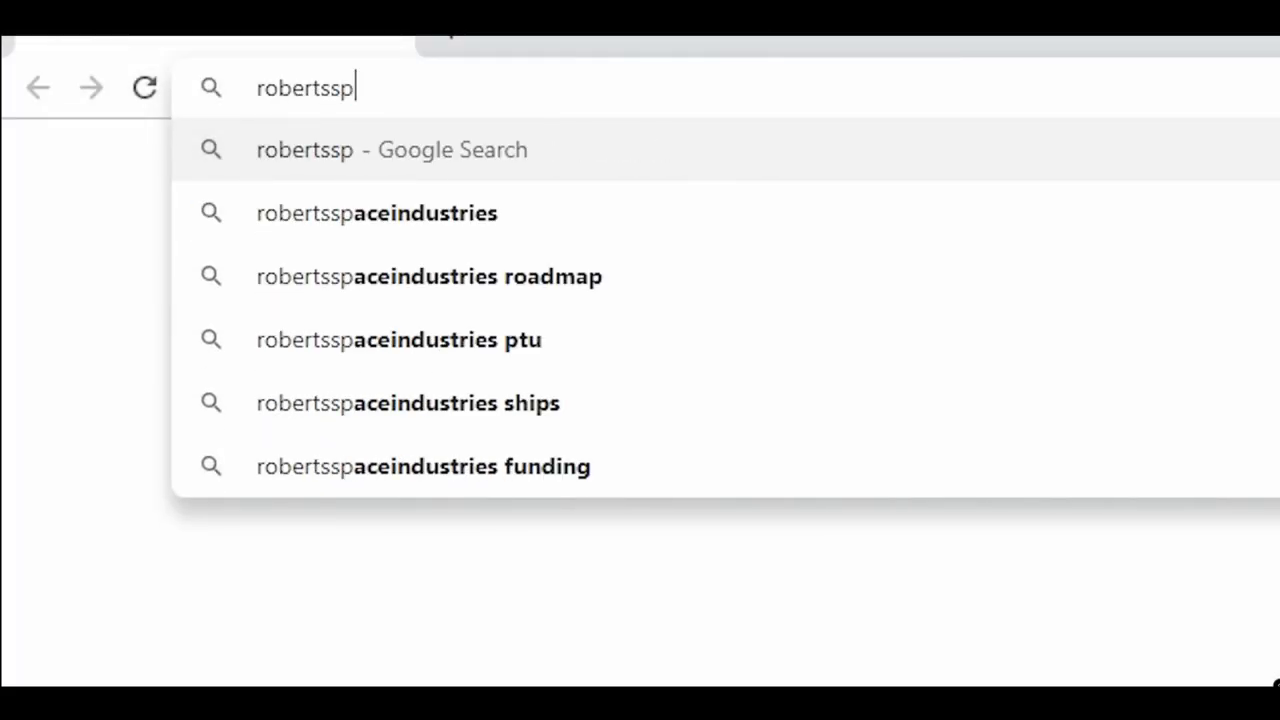
Load robertsspaceindustries.com and bring up the Sign into RSI account panel
text(dustries.c)
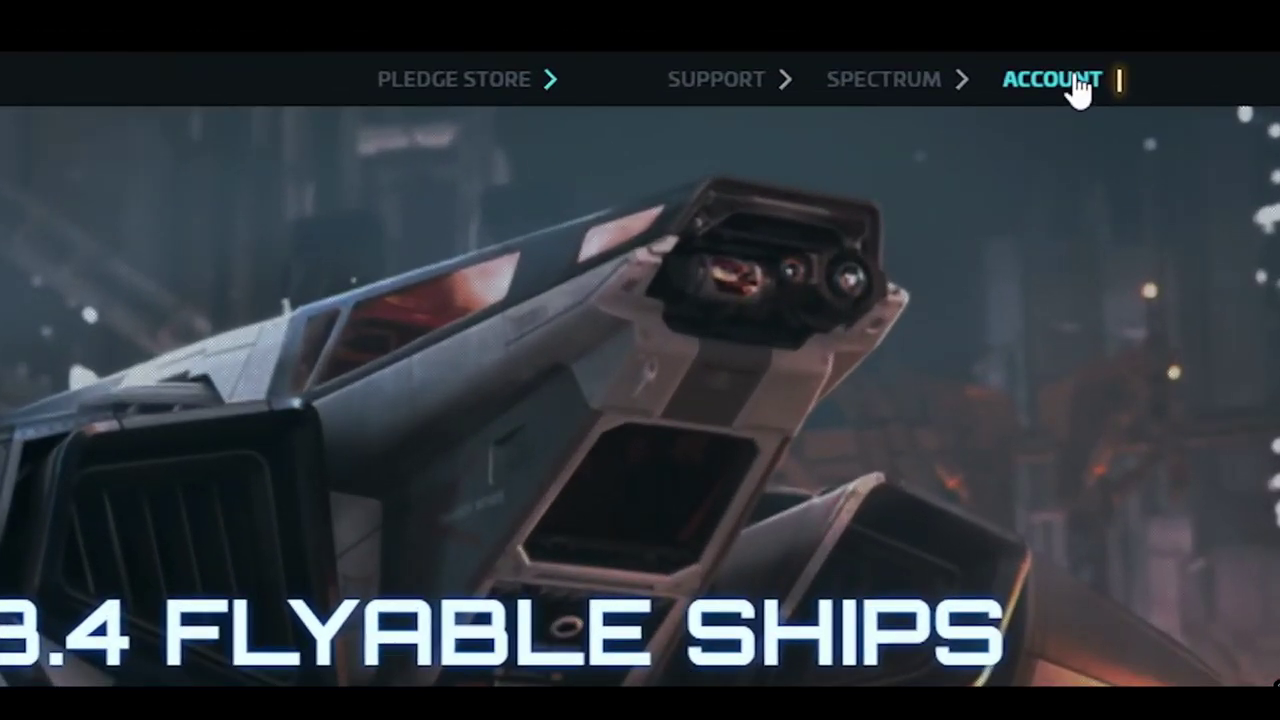
click(930, 10)
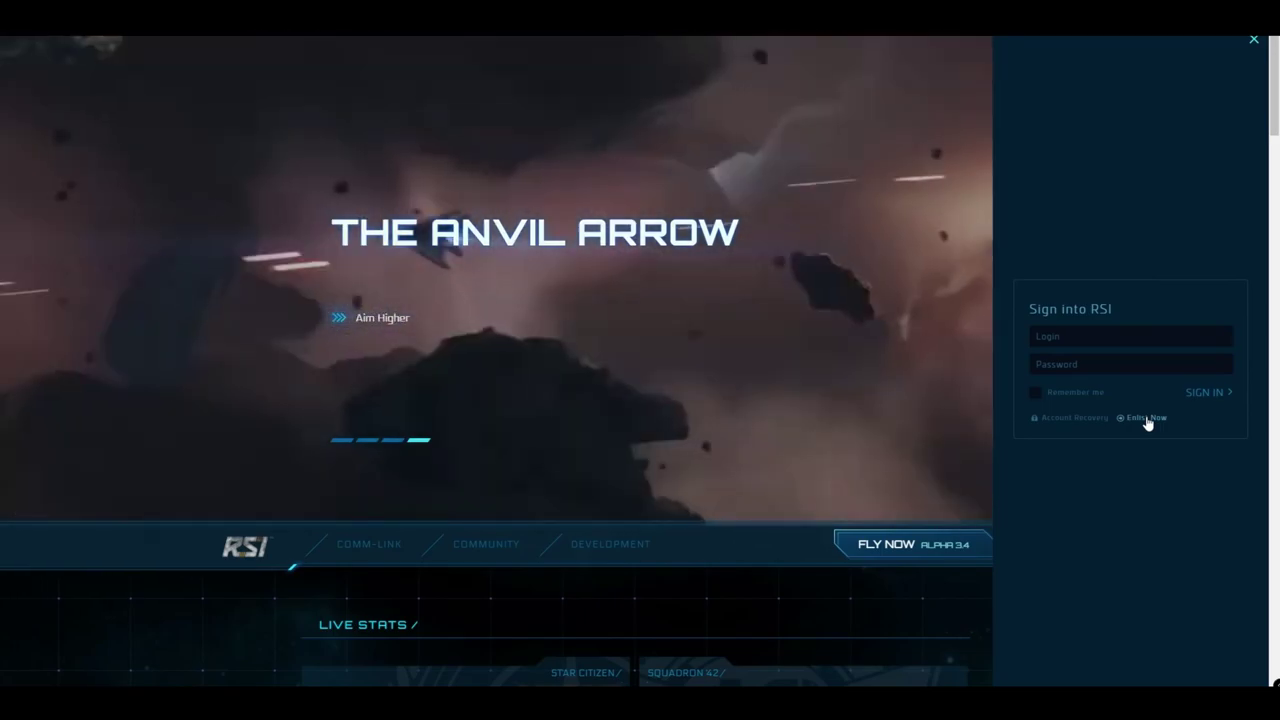
Open the Enlist Now registration form and enter the login ID
click(1147, 420)
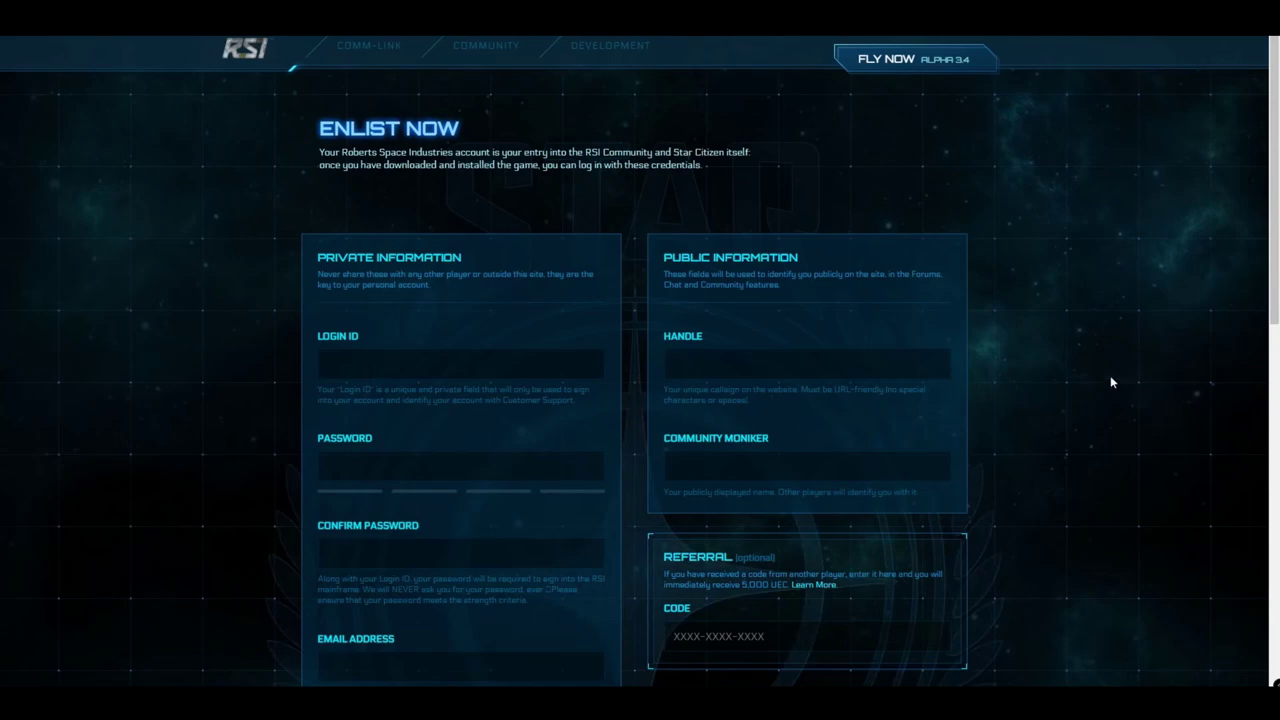
scroll(1111, 381, down, 1)
scroll(1110, 382, down, 1)
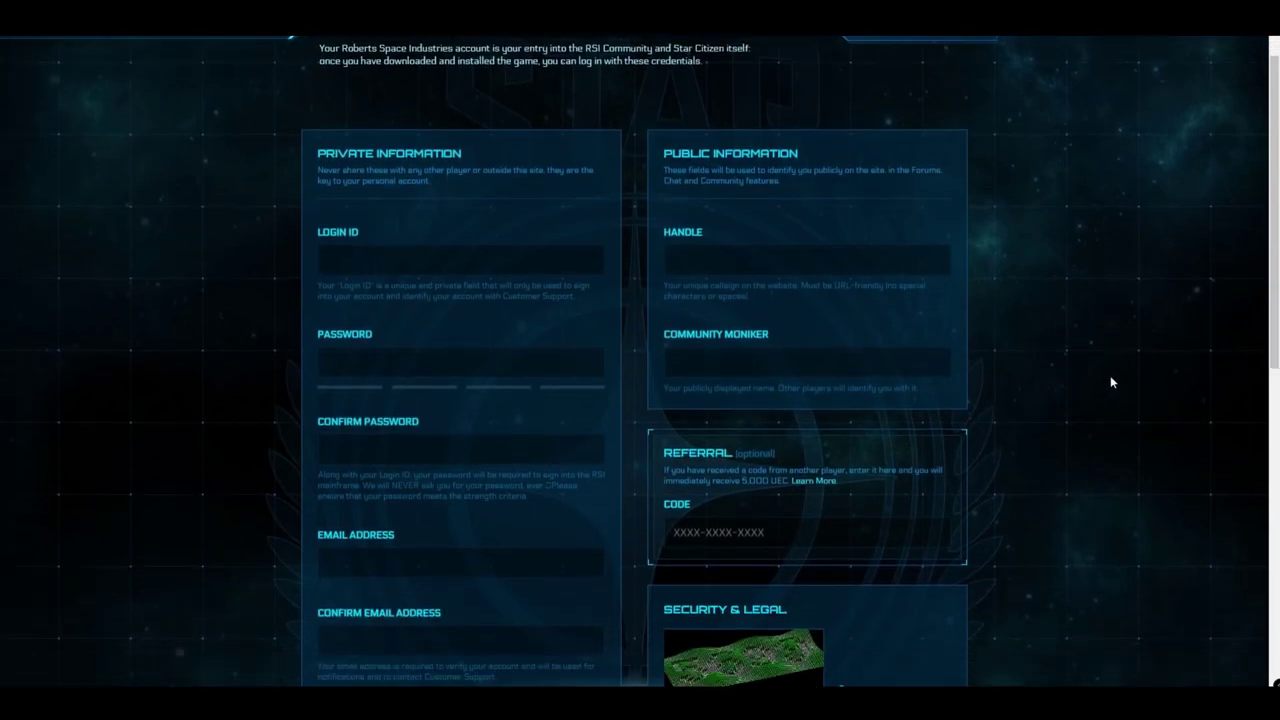
scroll(1110, 382, down, 1)
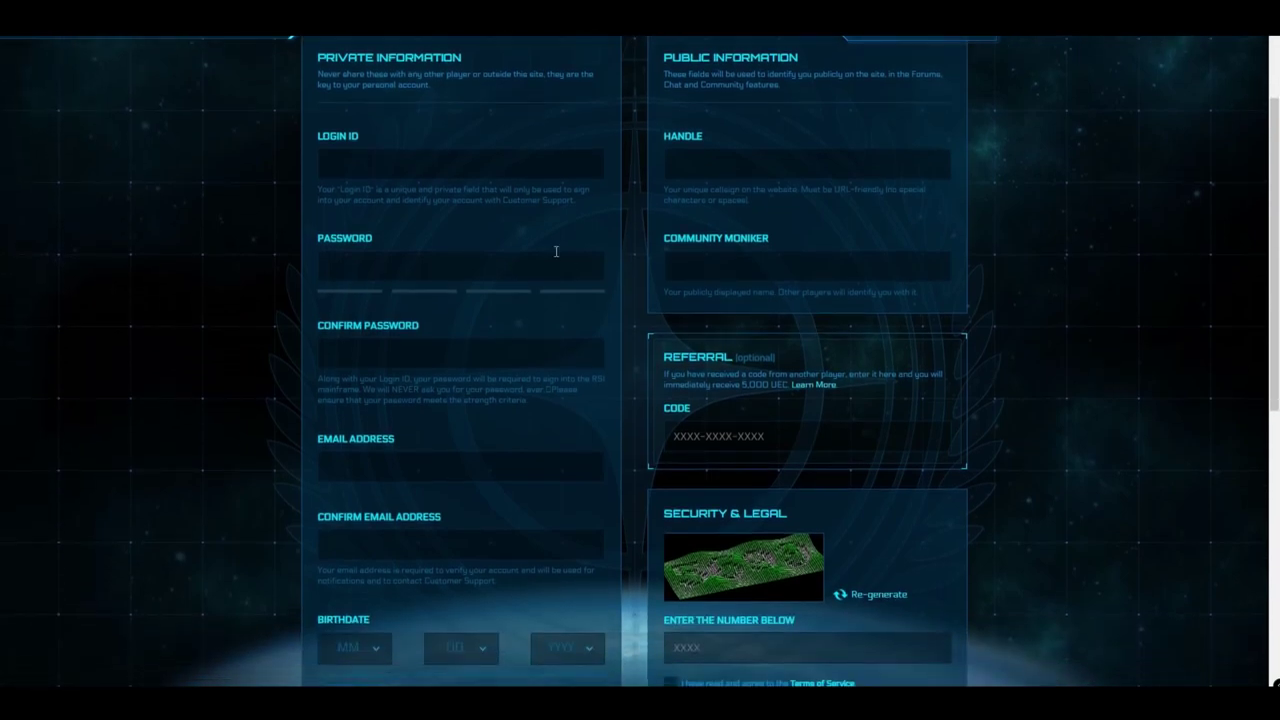
click(489, 168)
text(SCTutorial)
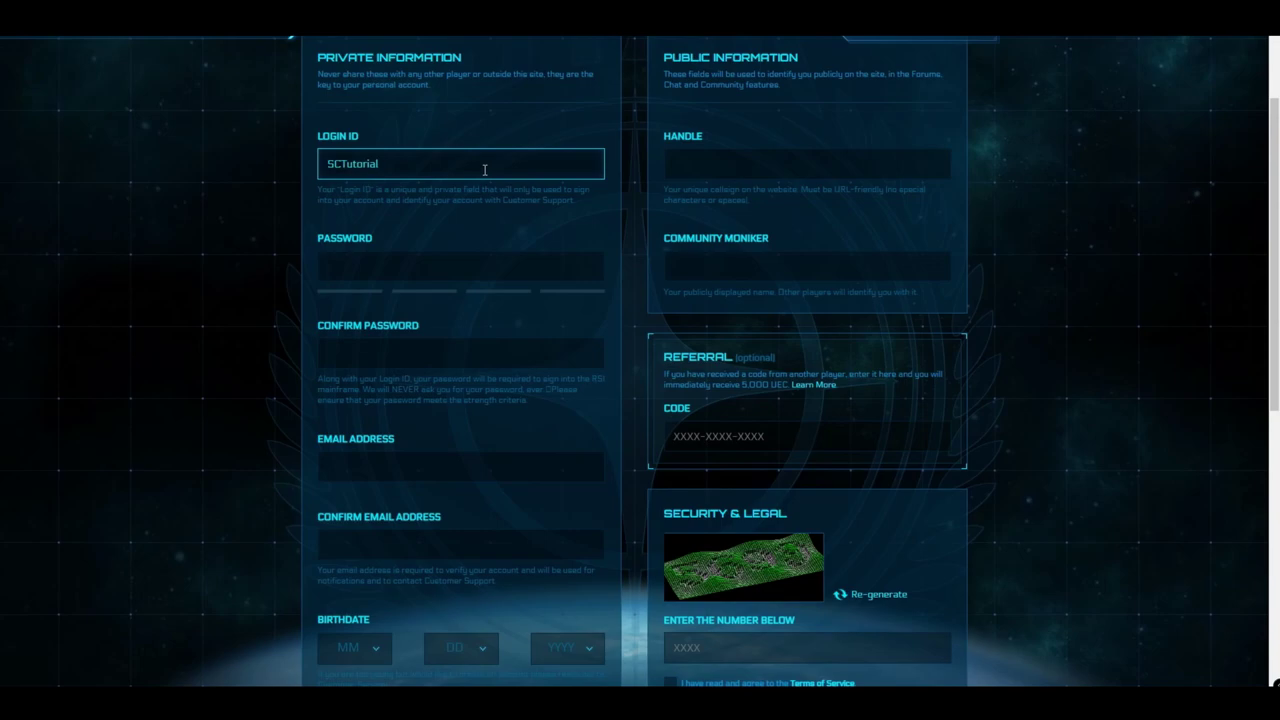
Enter the account password and confirm it
click(434, 268)
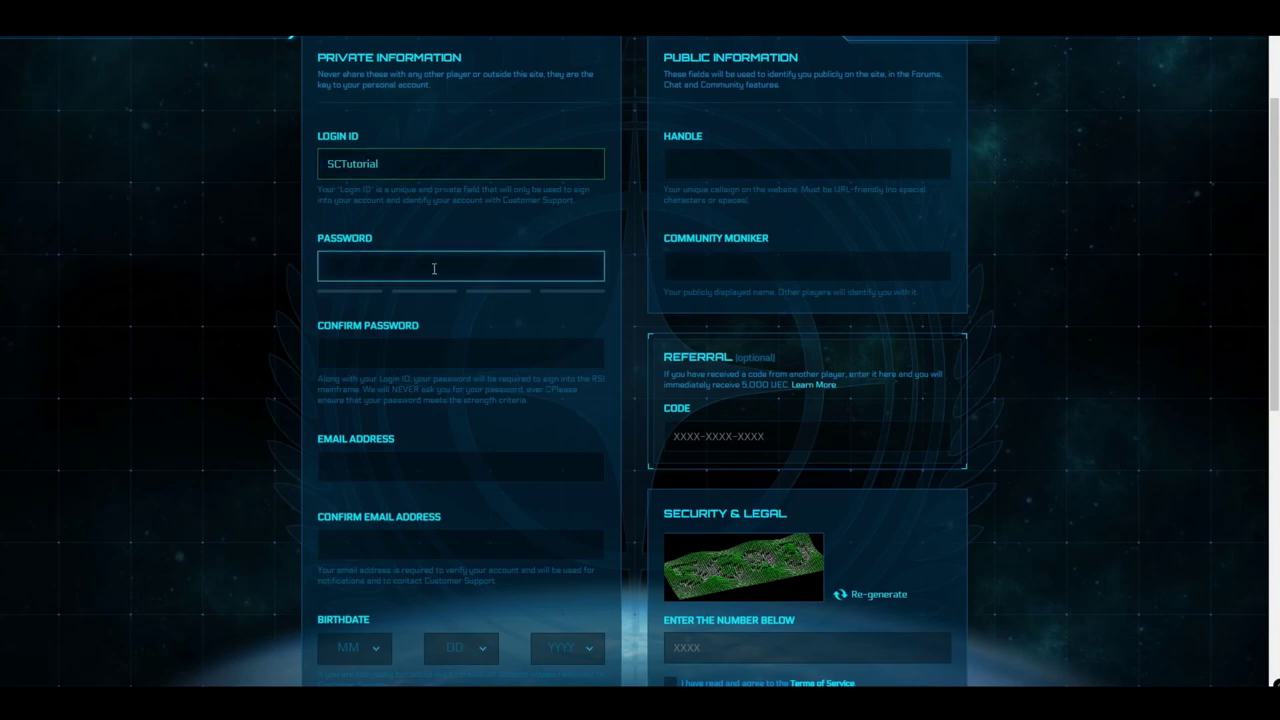
text(*********)
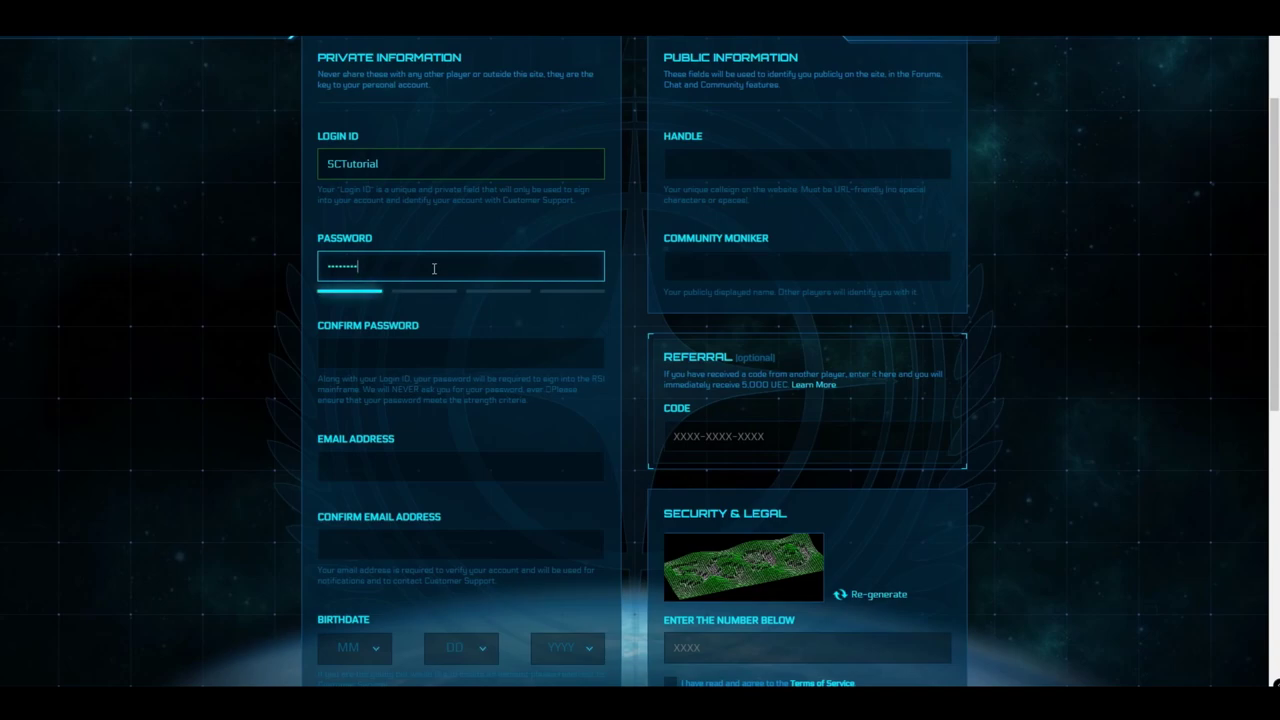
text(*)
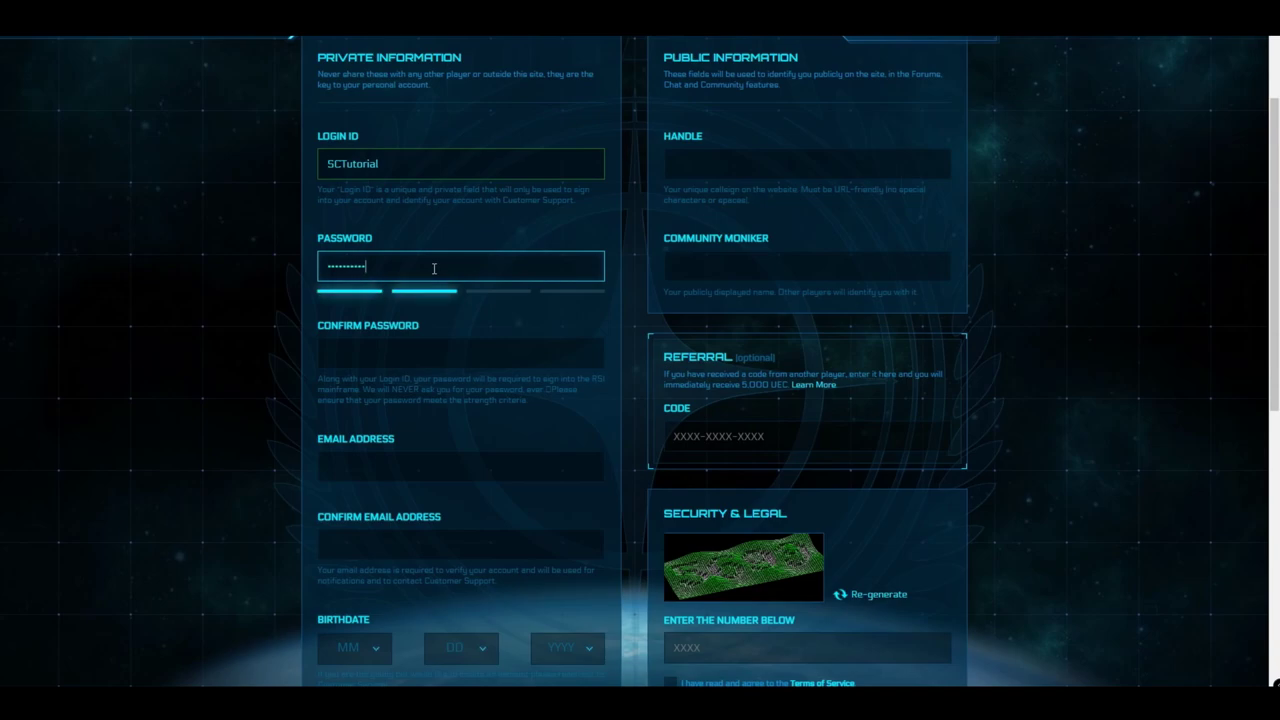
key(Tab)
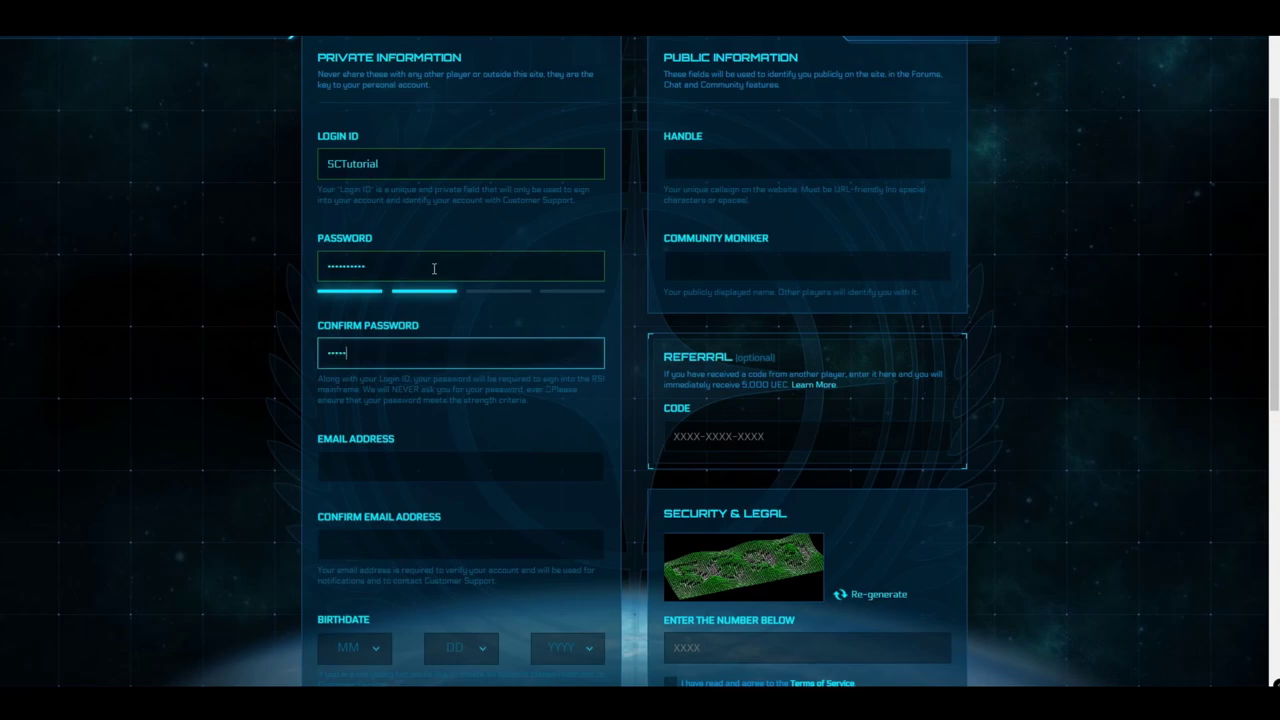
text(*********)
Enter the e-mail address in both email fields and choose the birth month
key(Tab)
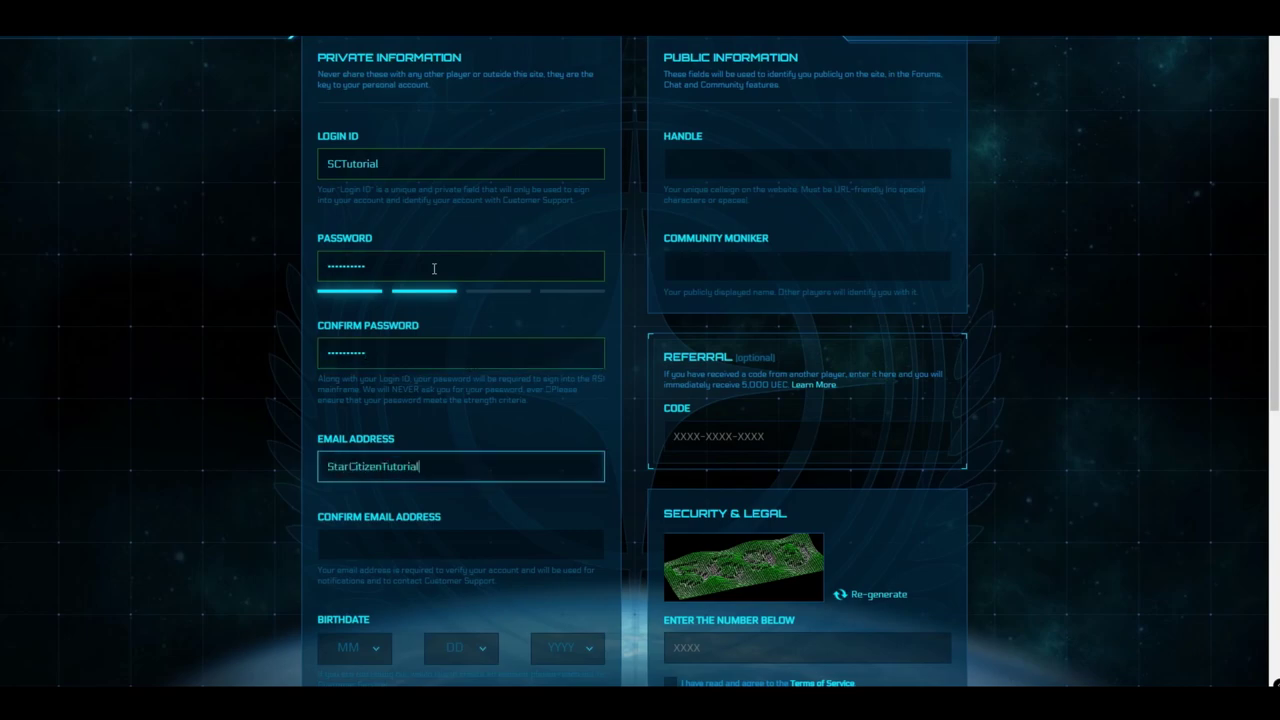
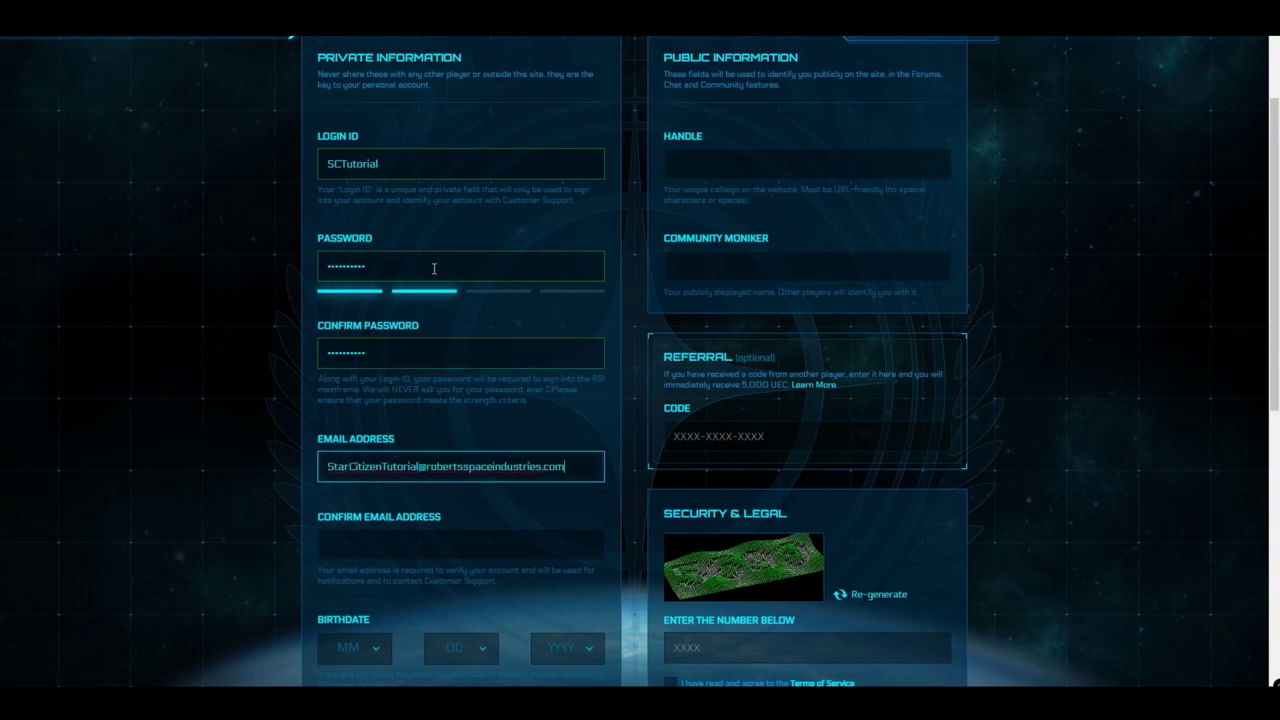
key(Tab)
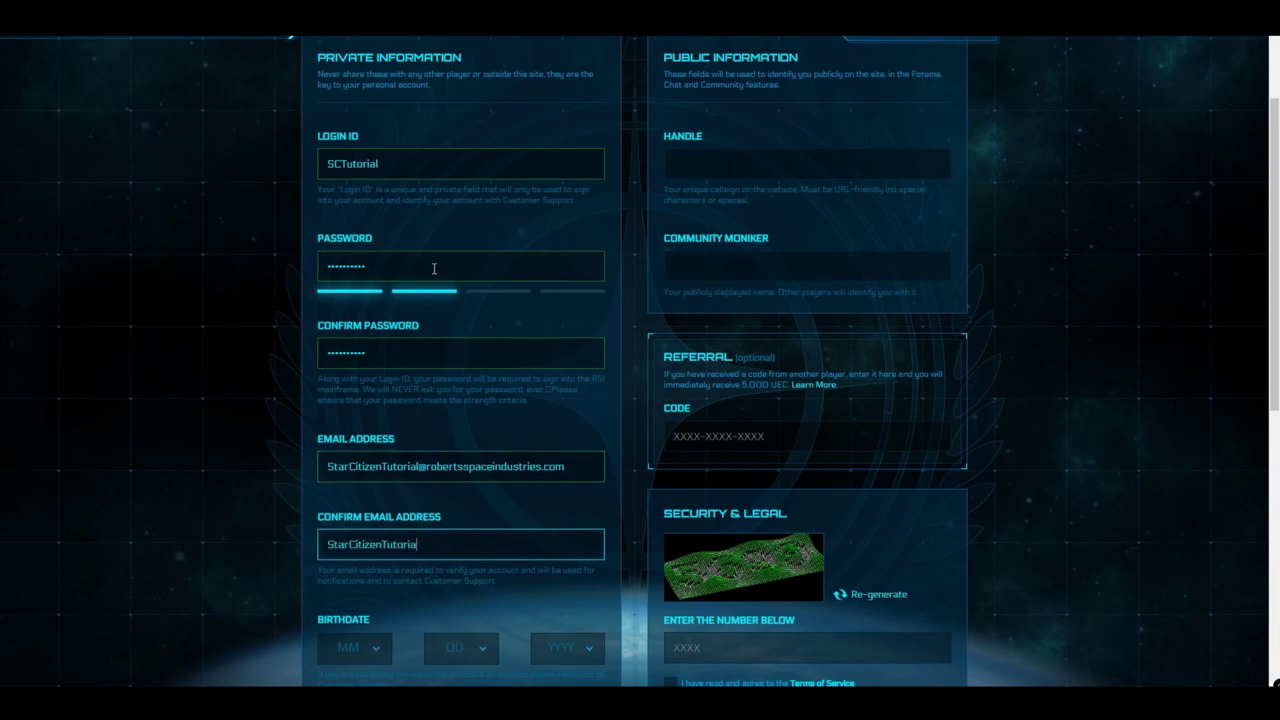
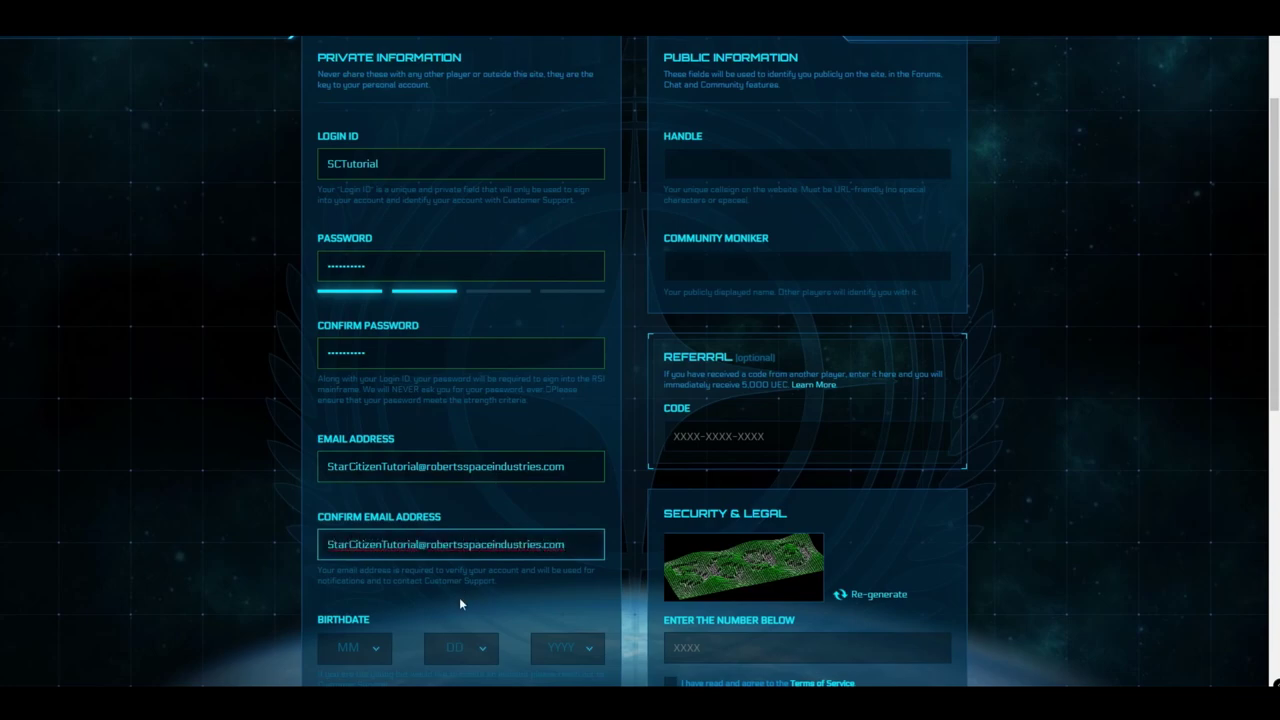
click(371, 645)
scroll(366, 606, down, 2)
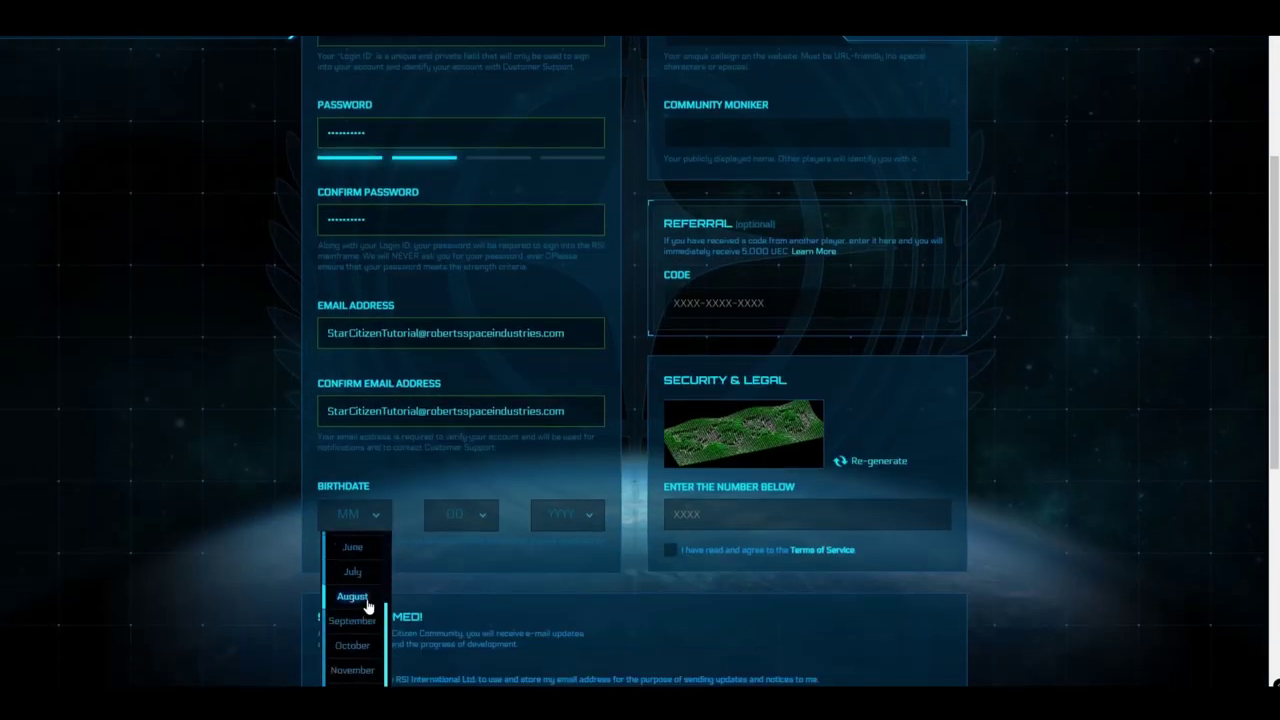
click(456, 514)
Choose the birth day and birth year in the Birthdate dropdowns
click(460, 668)
scroll(460, 600, up, 1)
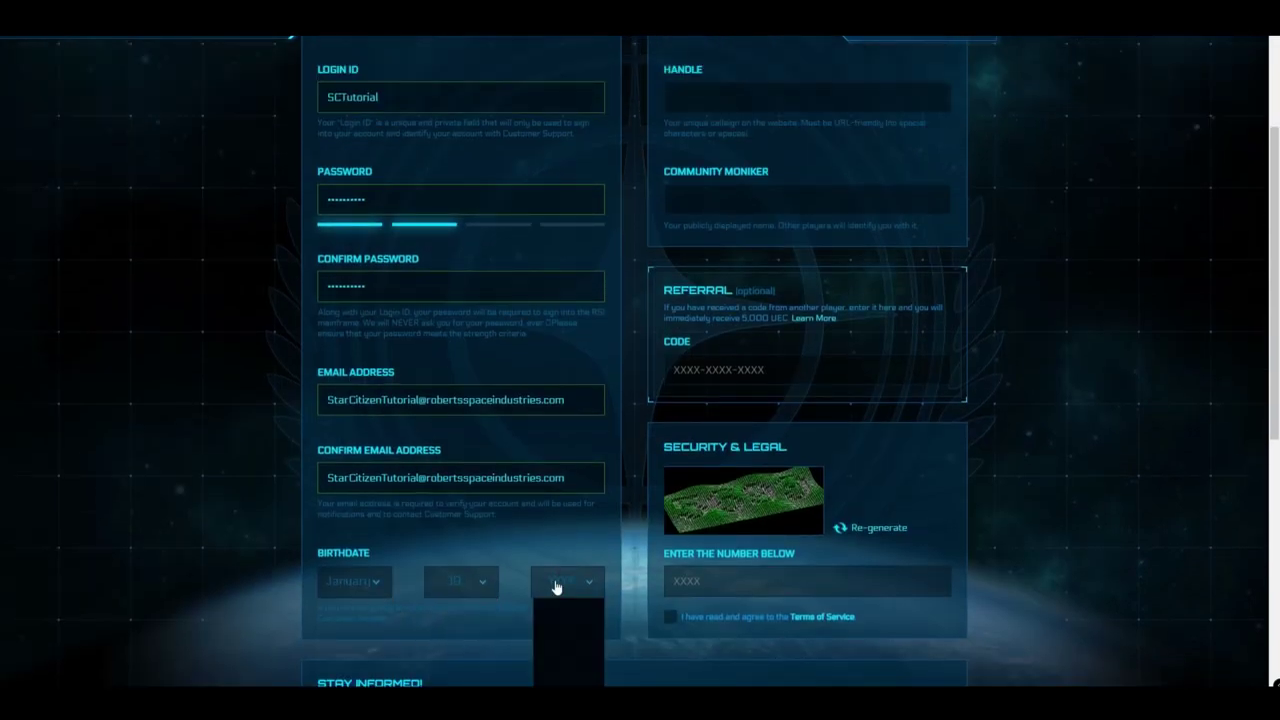
click(560, 582)
click(567, 637)
scroll(778, 512, up, 4)
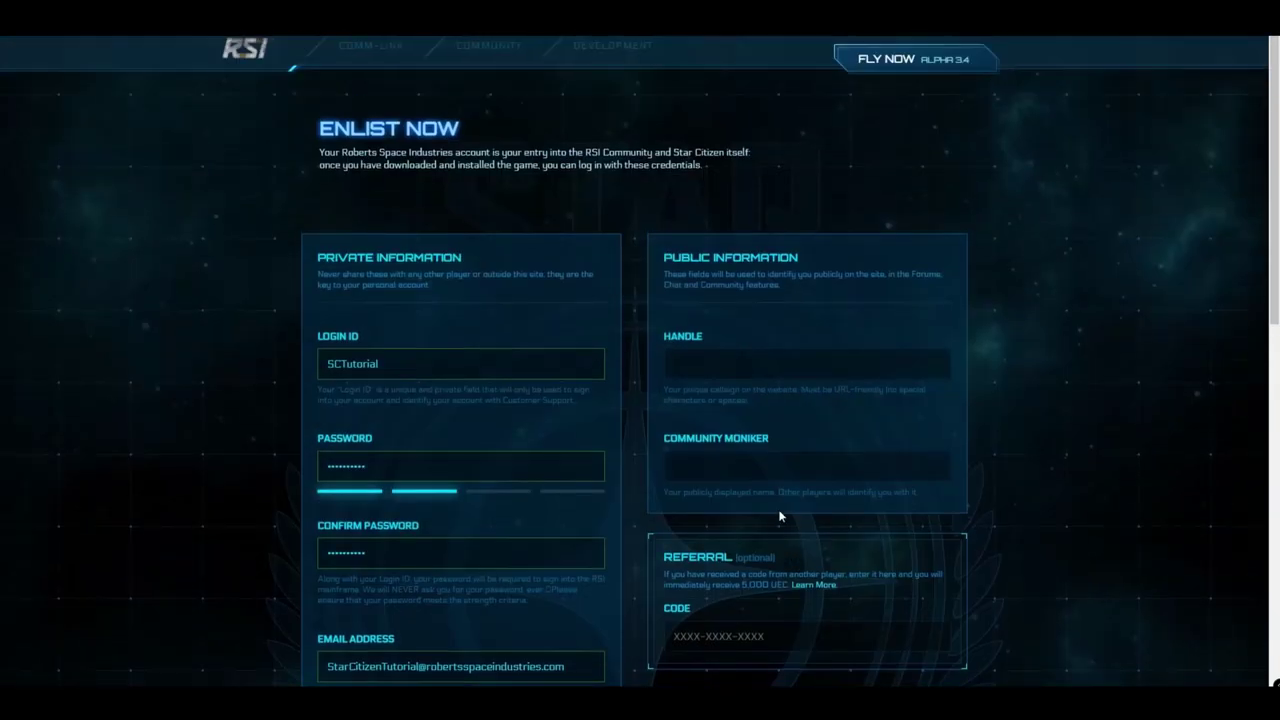
Enter the same handle as both the public Handle and the Community Moniker
click(722, 361)
text(StarCitizenTutoria)
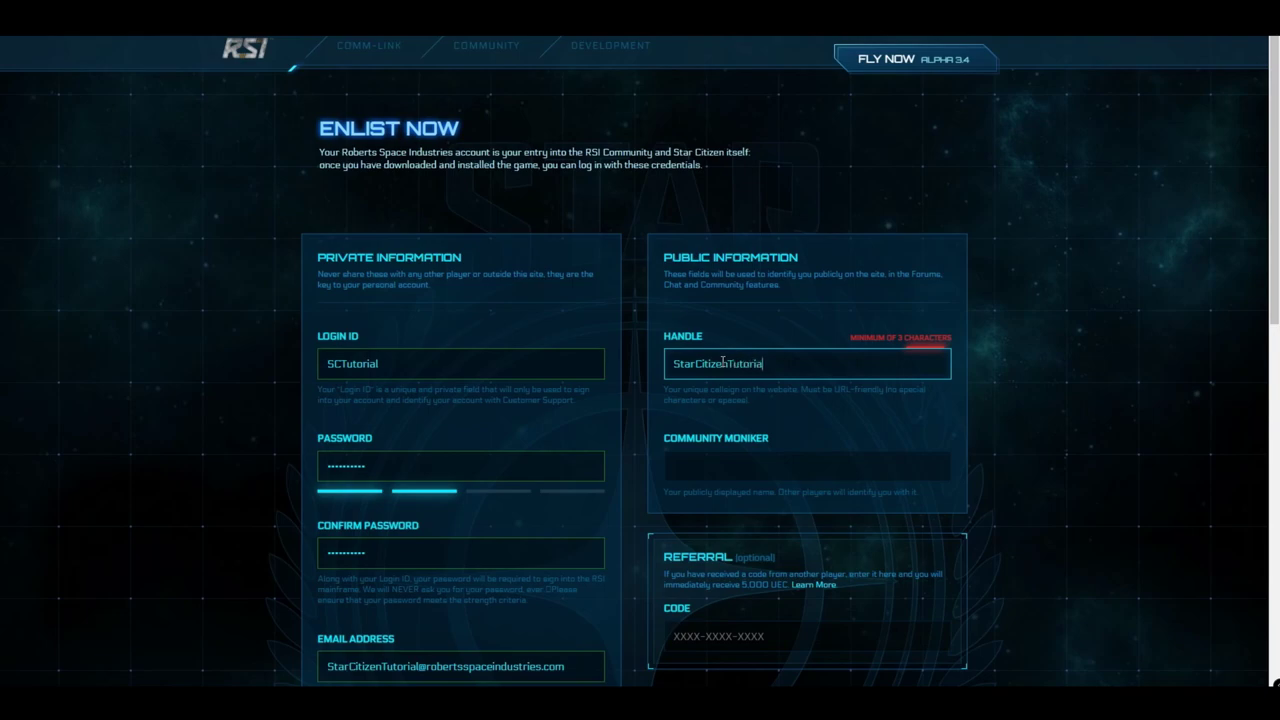
text(l)
click(741, 468)
text(Star)
key(BackSpace)
key(BackSpace)
text(tarCitizenTutorial)
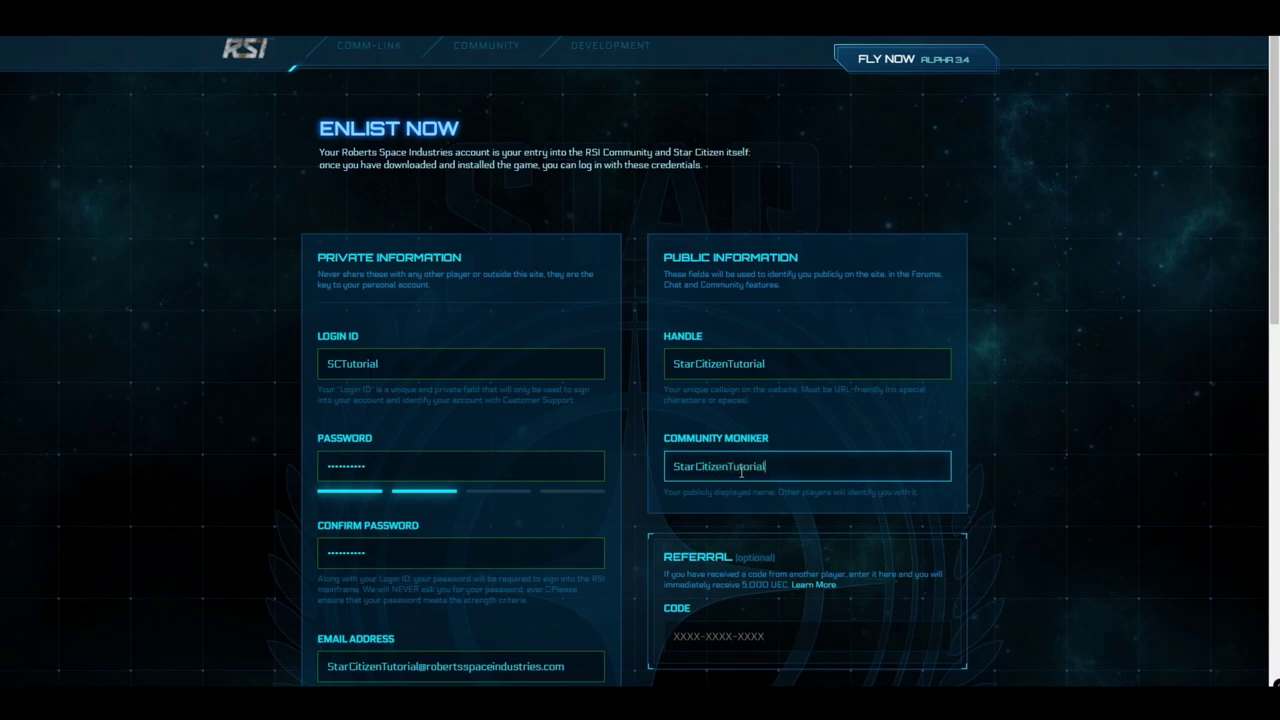
click(831, 408)
Enter the displayed security check number in the captcha field
scroll(831, 410, down, 2)
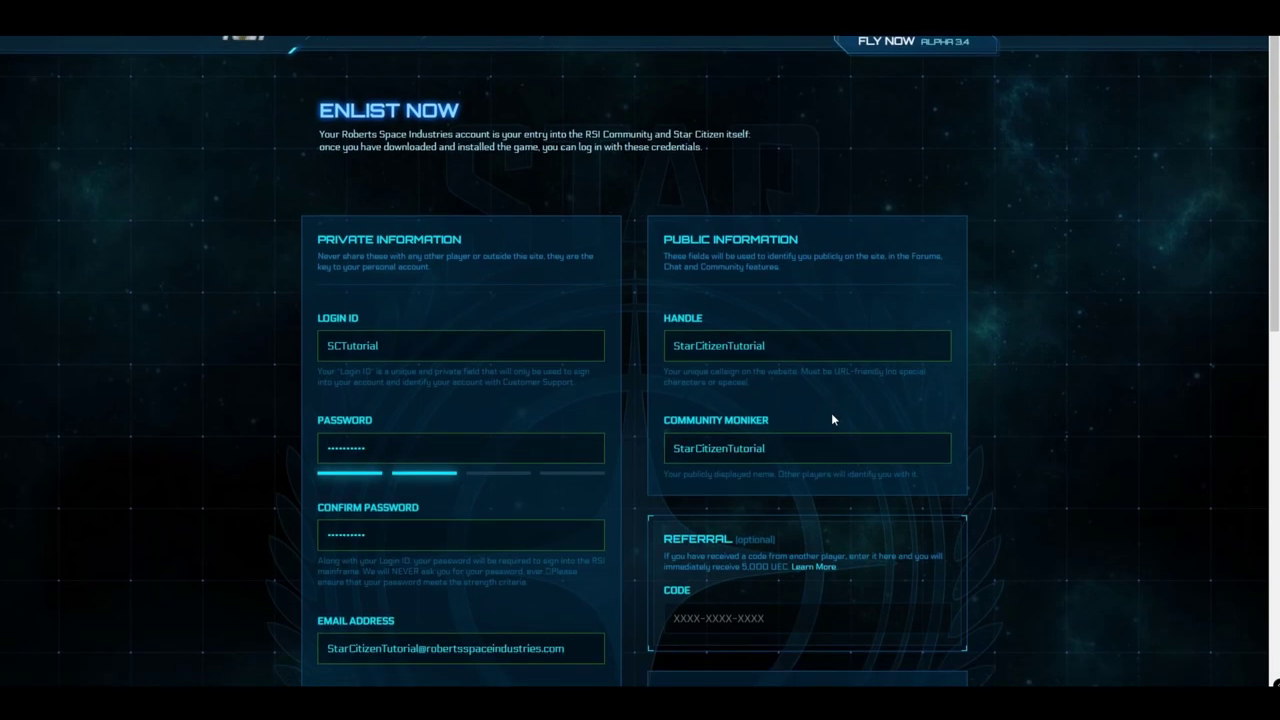
scroll(826, 425, down, 2)
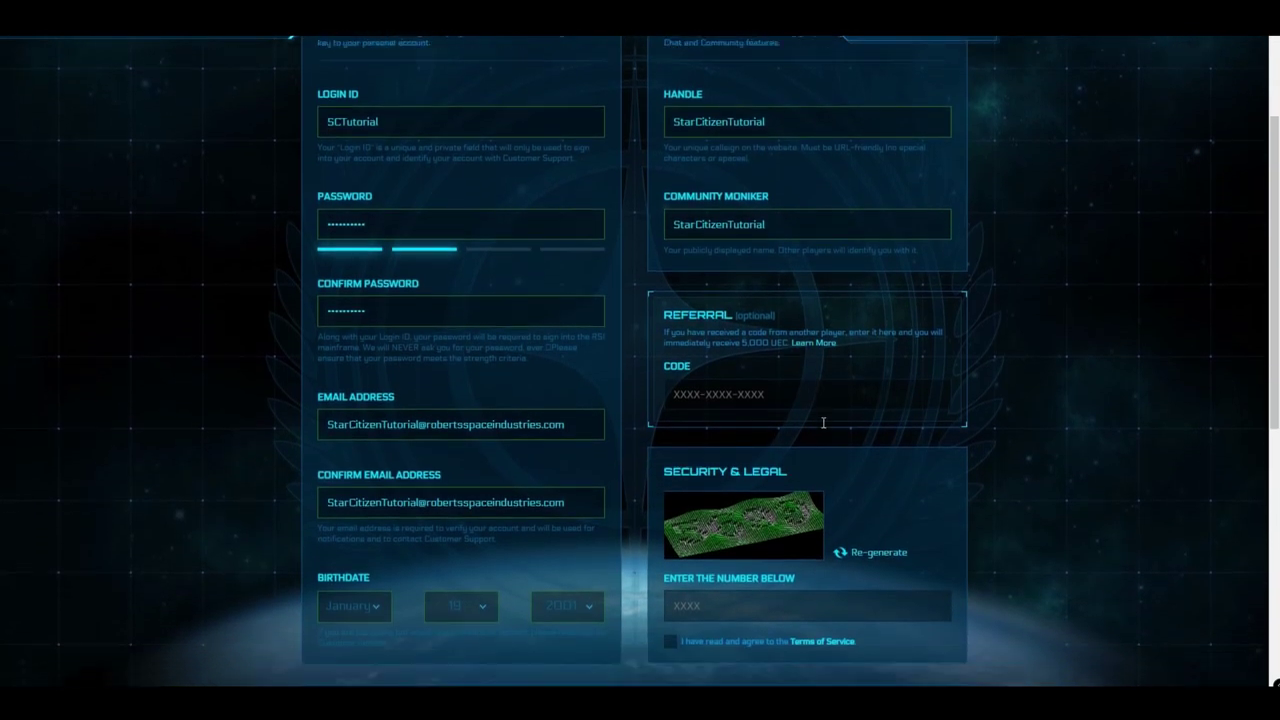
scroll(815, 424, up, 1)
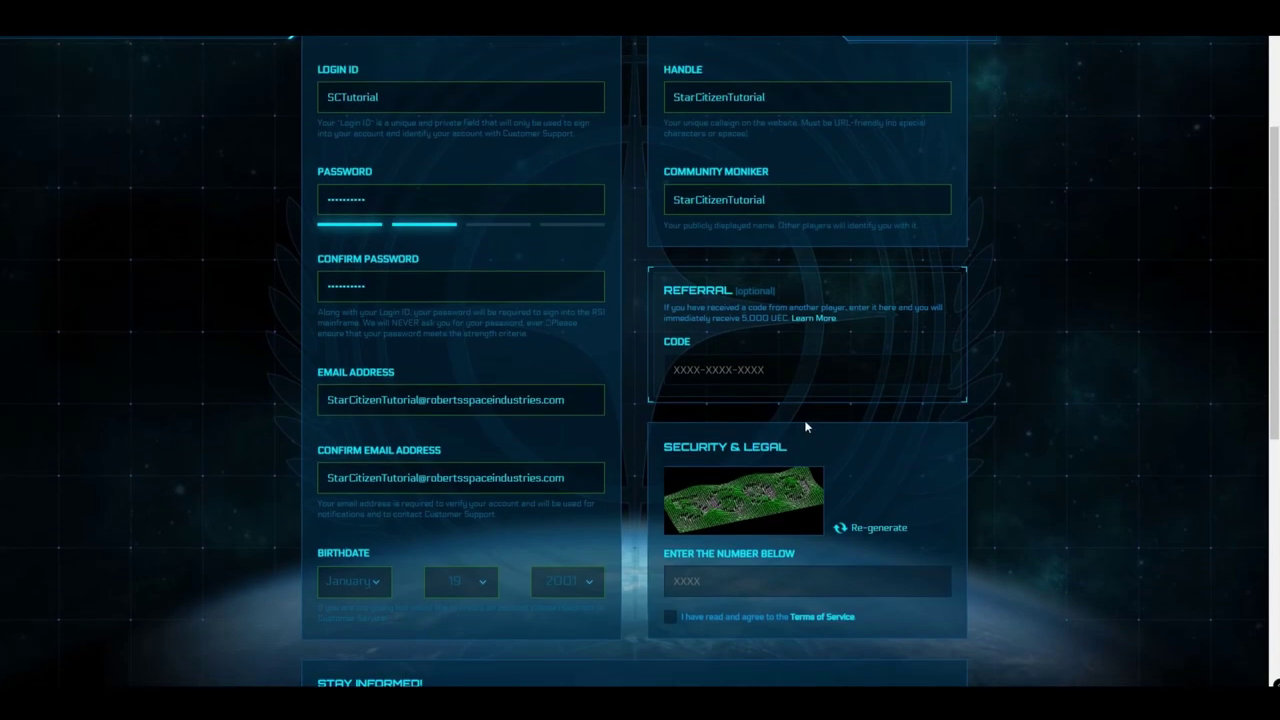
click(734, 580)
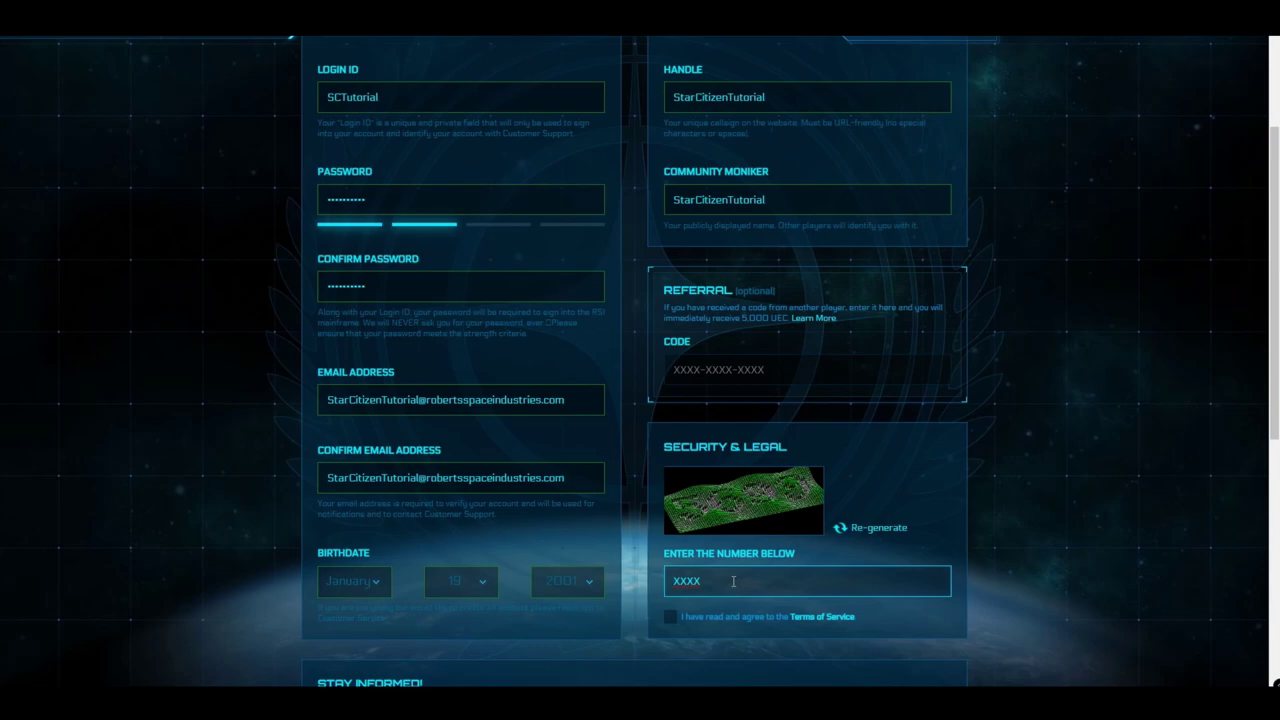
text(5699)
click(905, 629)
Accept the Terms of Service on the registration form
scroll(872, 600, down, 1)
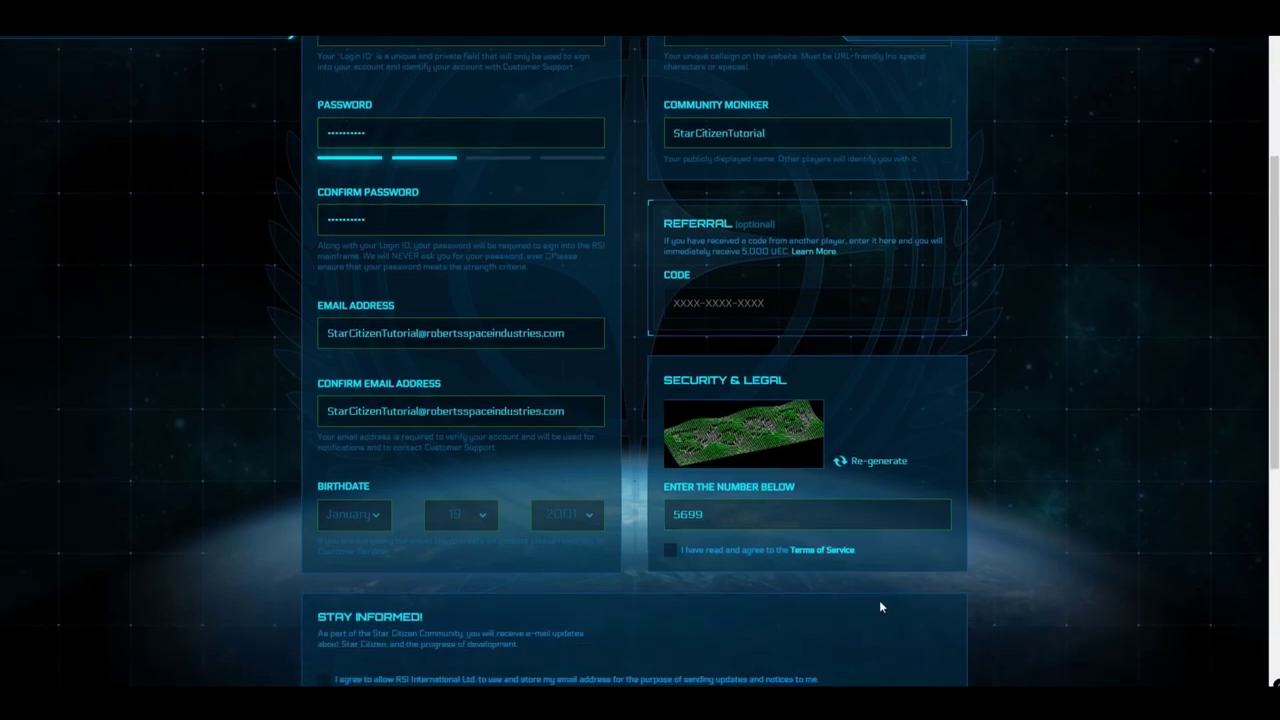
click(670, 555)
scroll(990, 537, down, 2)
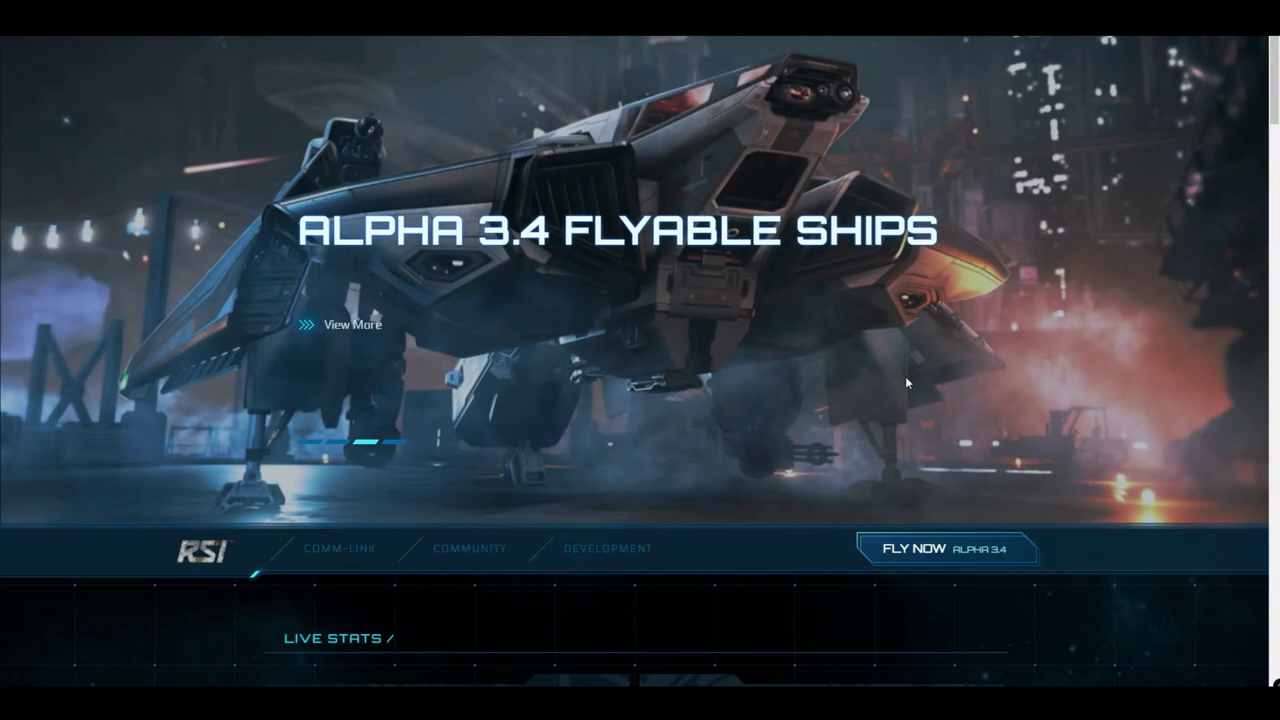
Zoom the RSI homepage out with Ctrl+minus to show more content
key(ctrl+minus)
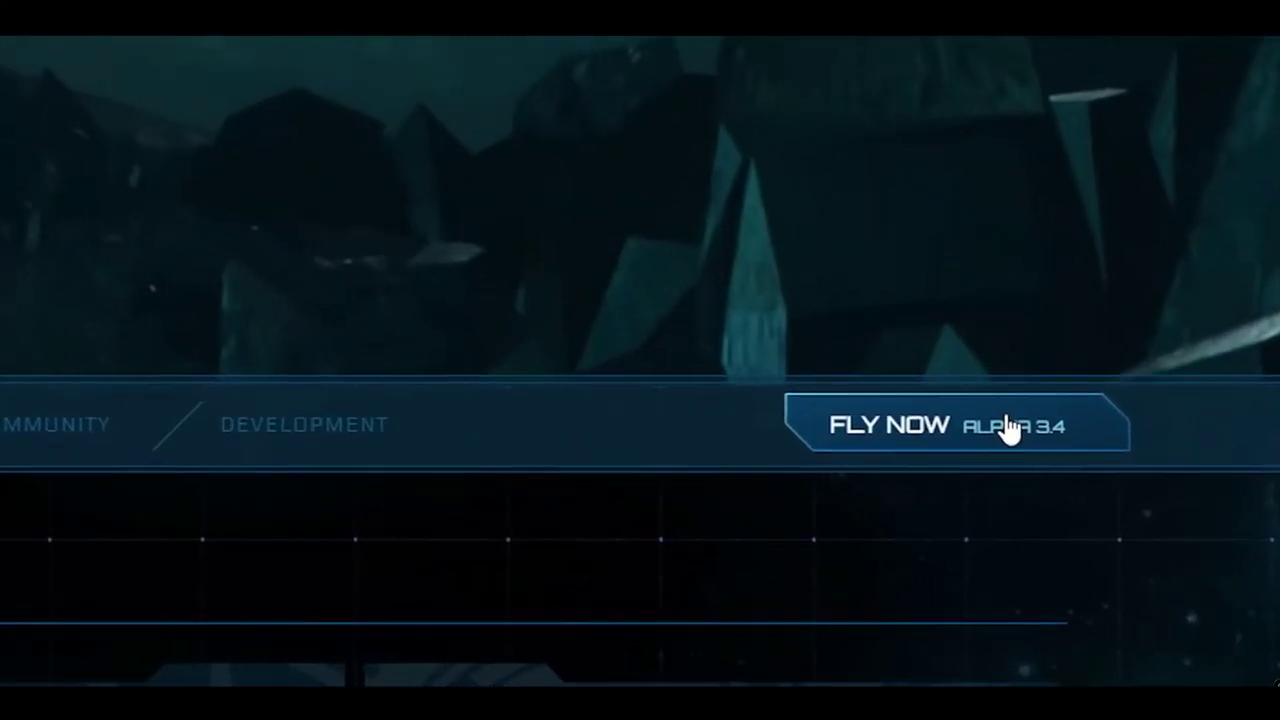
Compare the Aurora MR and Mustang Alpha starter packs, then select the $45 Aurora MR pack
click(1010, 428)
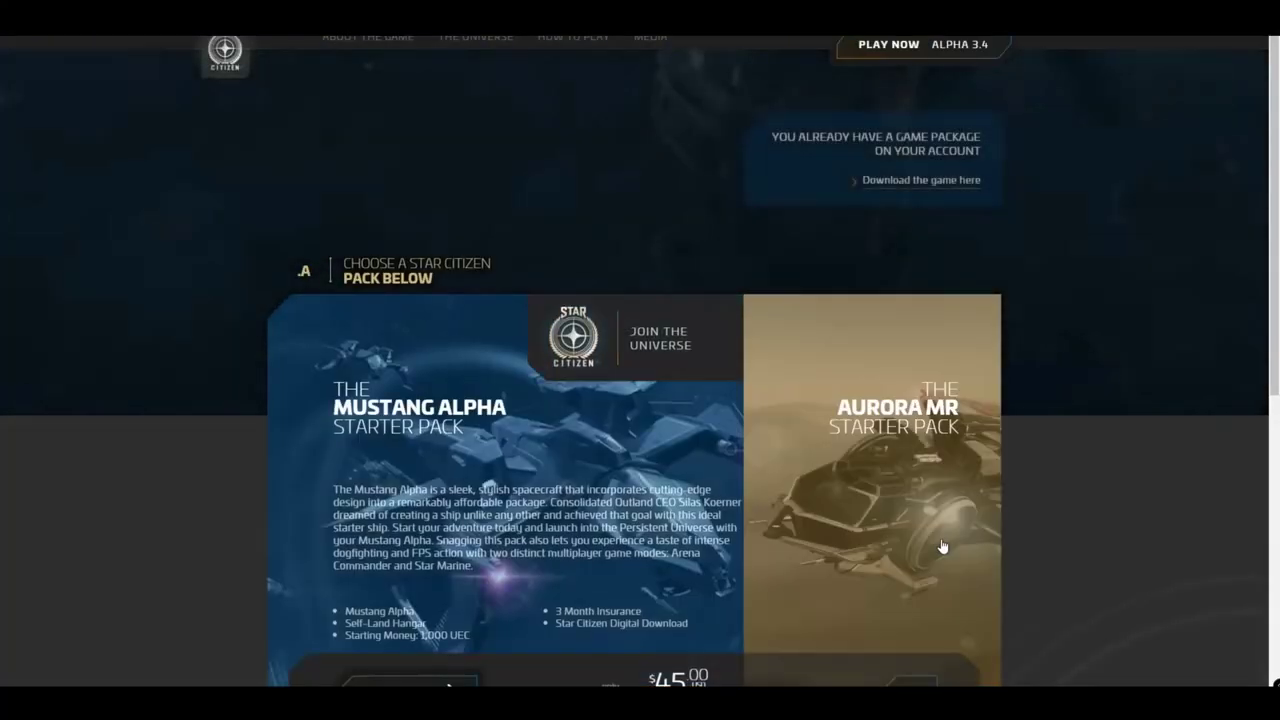
scroll(942, 546, down, 2)
click(911, 555)
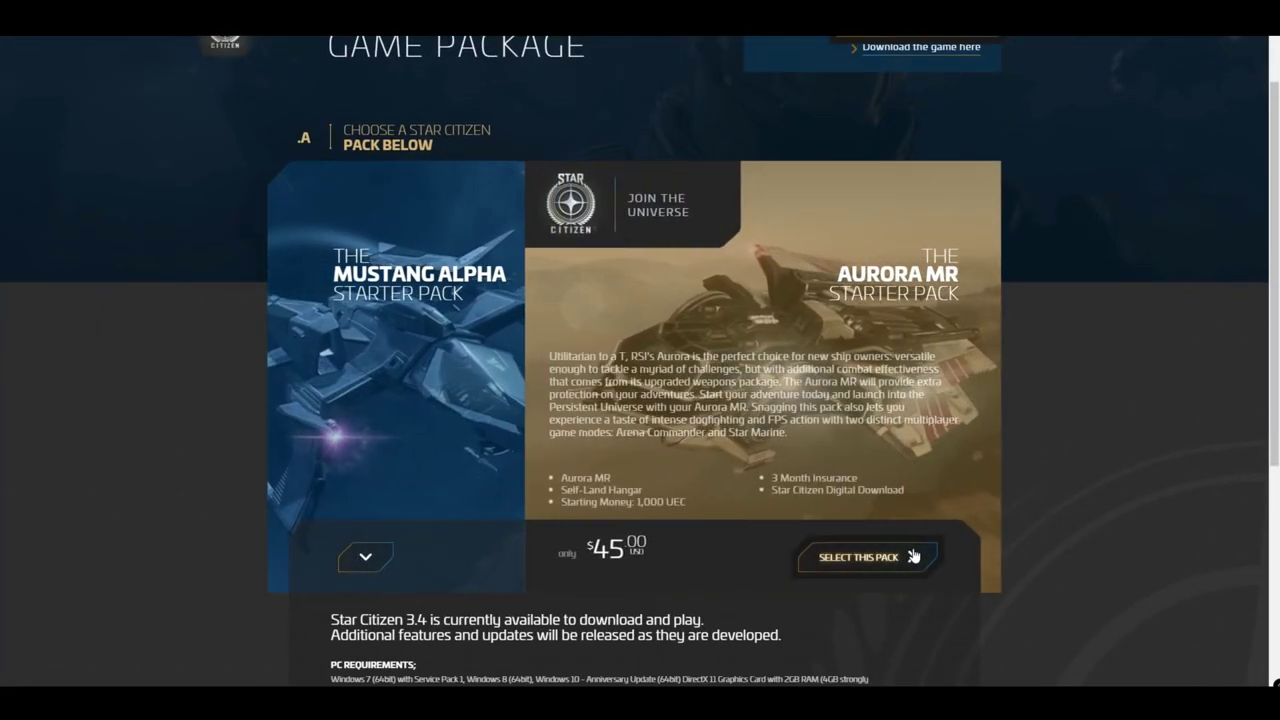
click(365, 557)
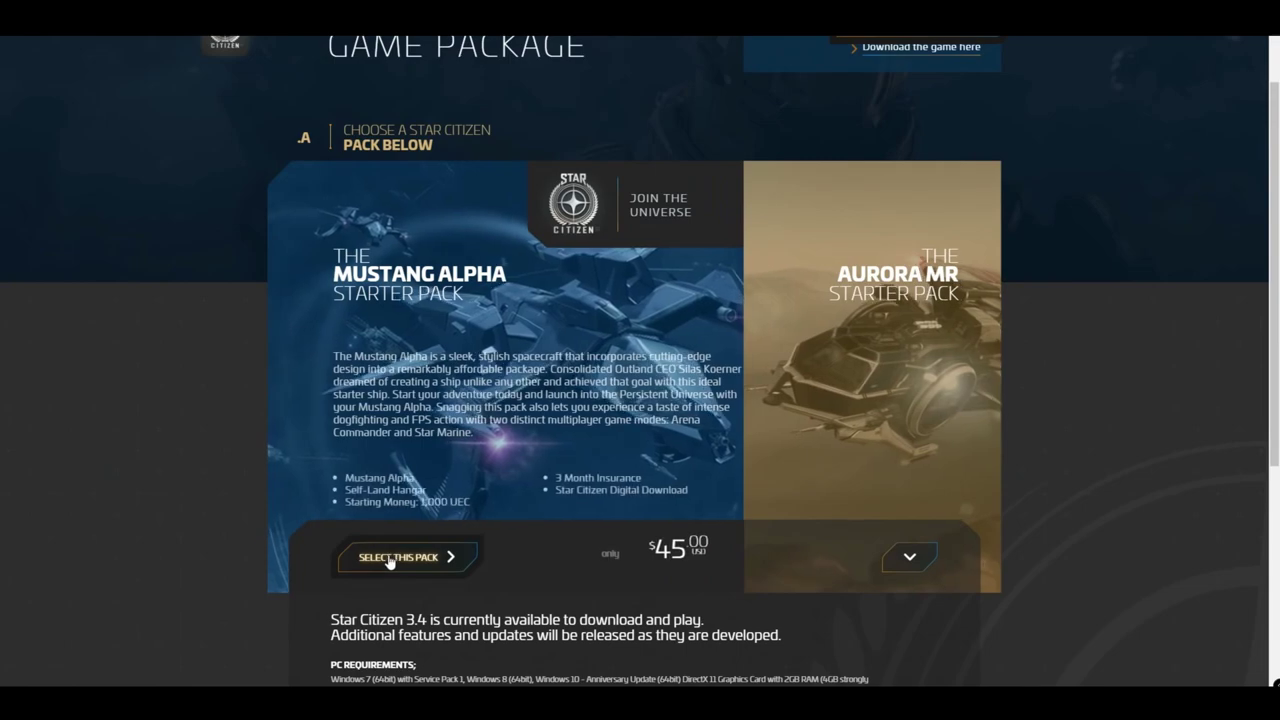
click(870, 573)
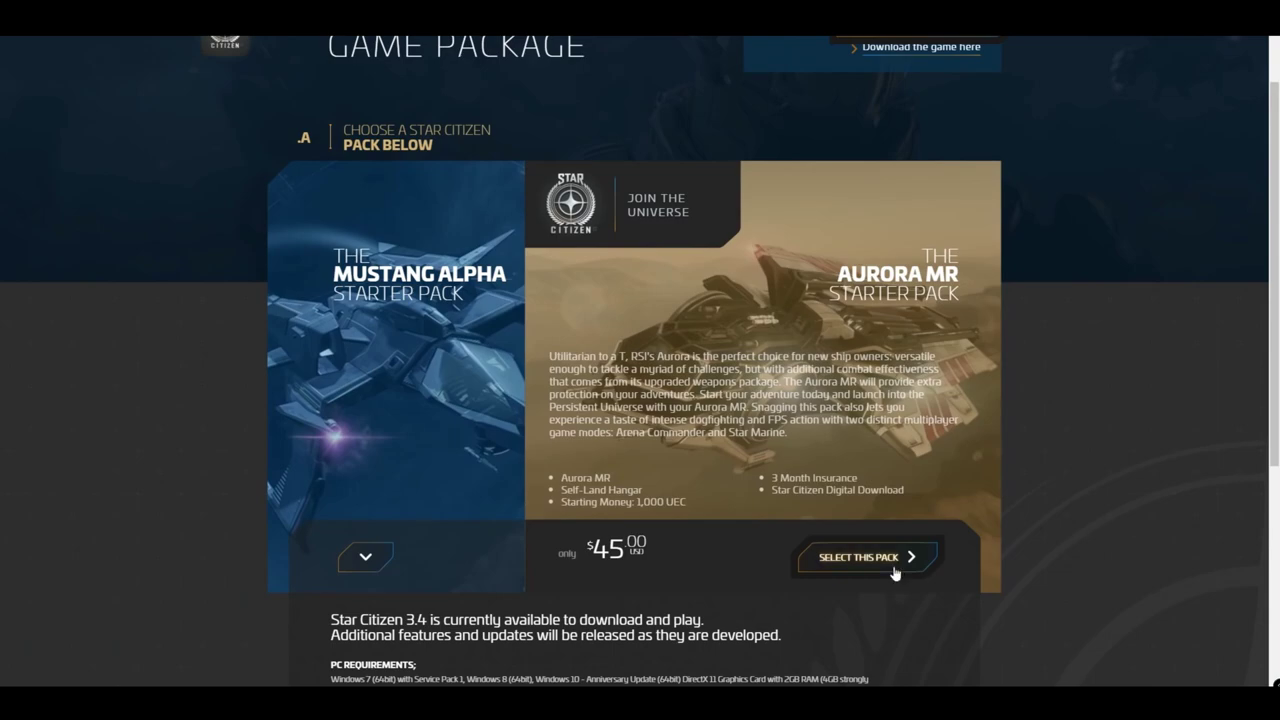
click(896, 570)
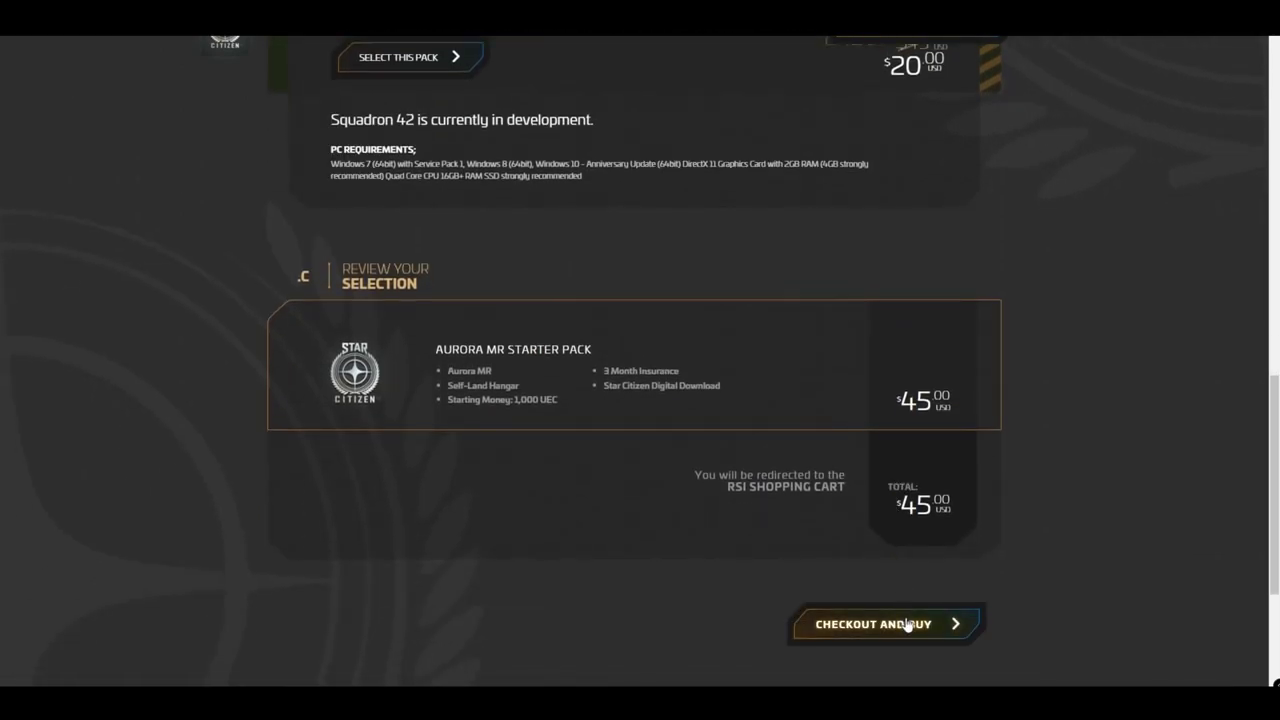
Check out and fill the billing info with the saved address
click(908, 624)
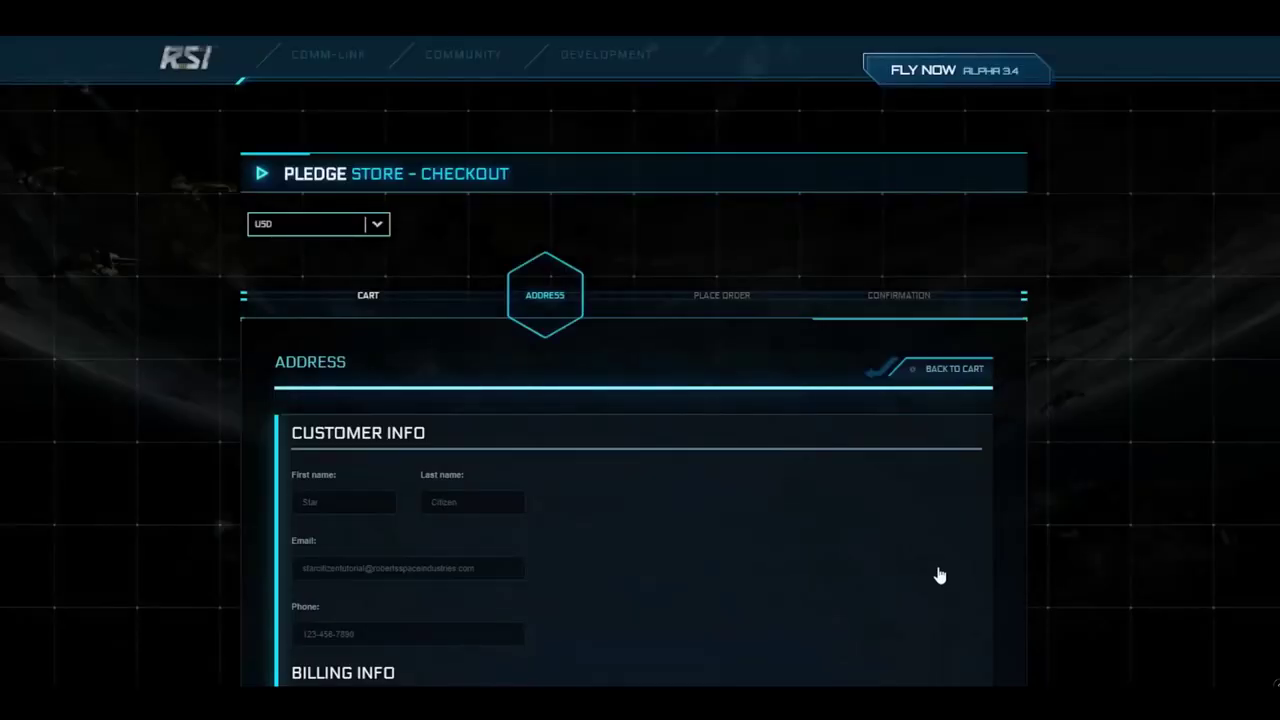
scroll(691, 443, down, 5)
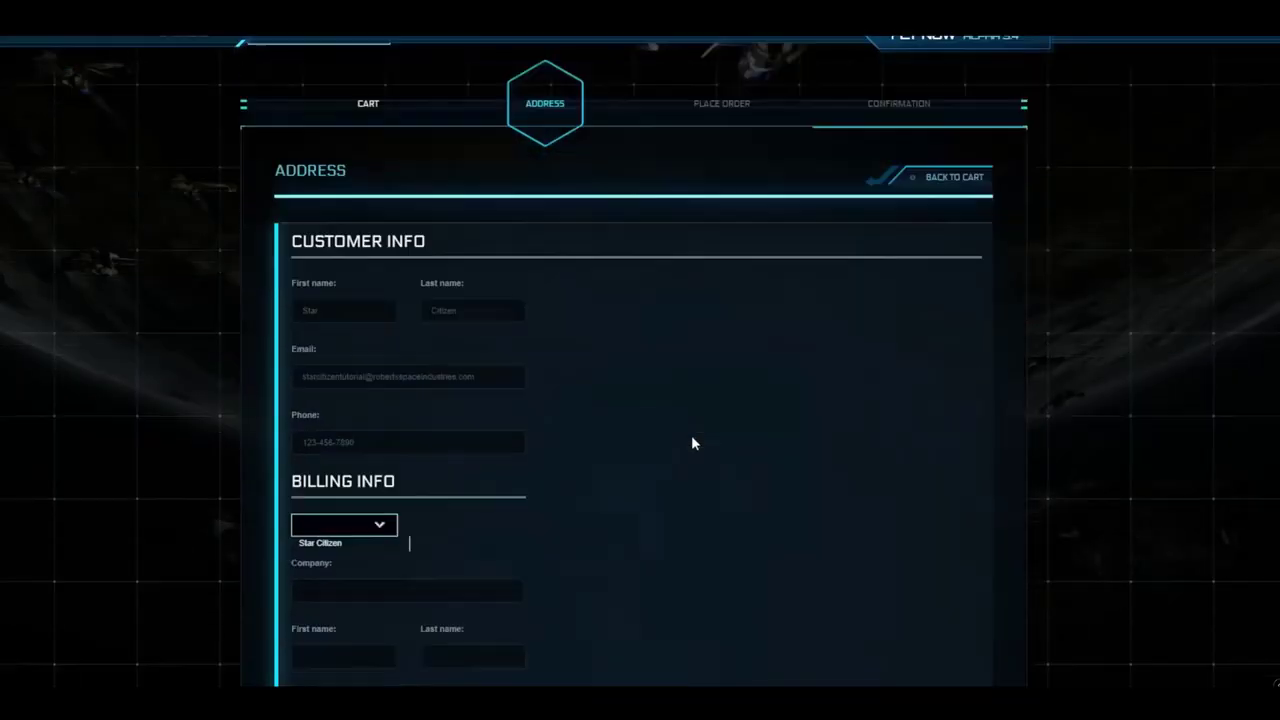
click(350, 259)
click(343, 304)
scroll(711, 346, down, 3)
click(948, 480)
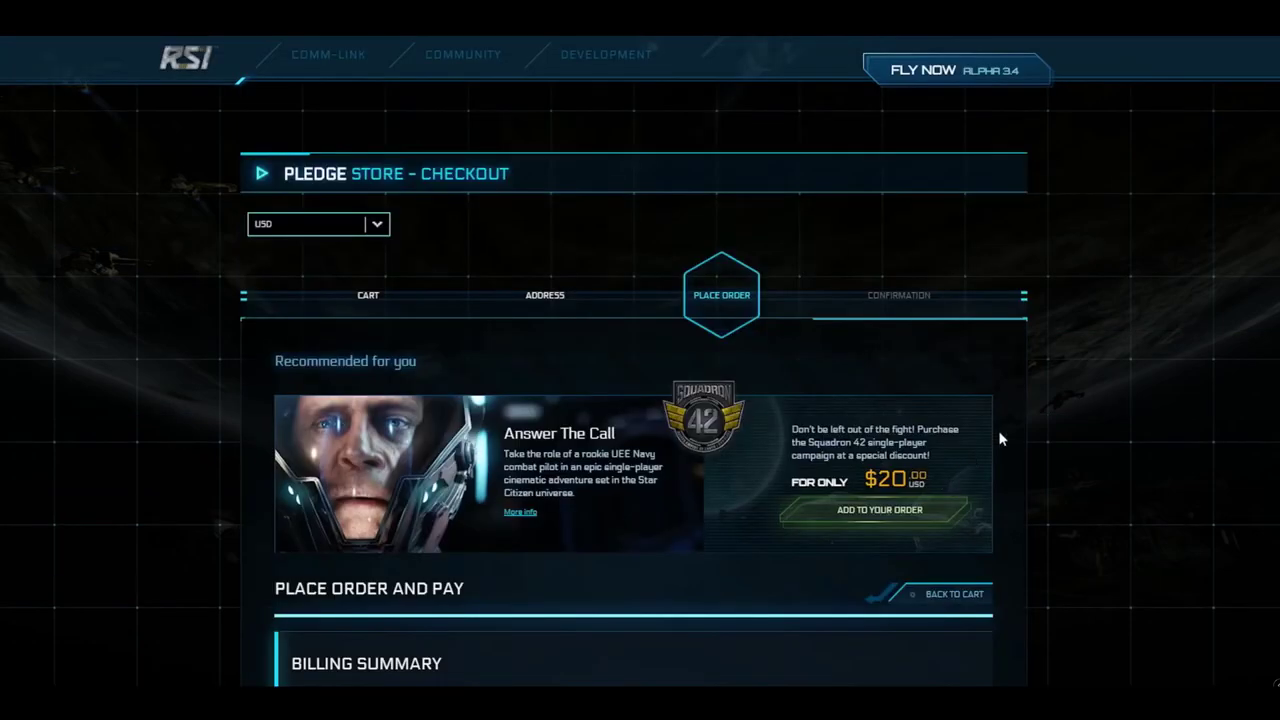
Set the payment method to Stripe (Credit Card) on the place-order step
scroll(1050, 410, down, 5)
scroll(1096, 401, down, 2)
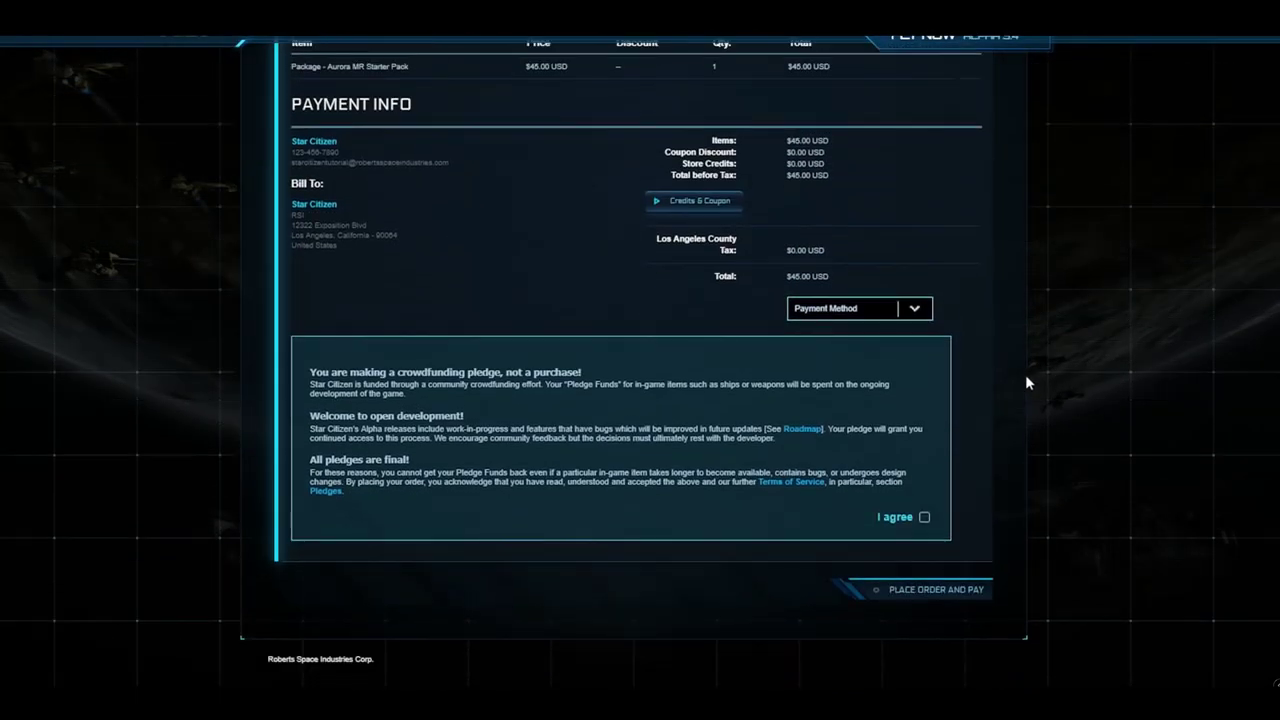
scroll(926, 456, down, 1)
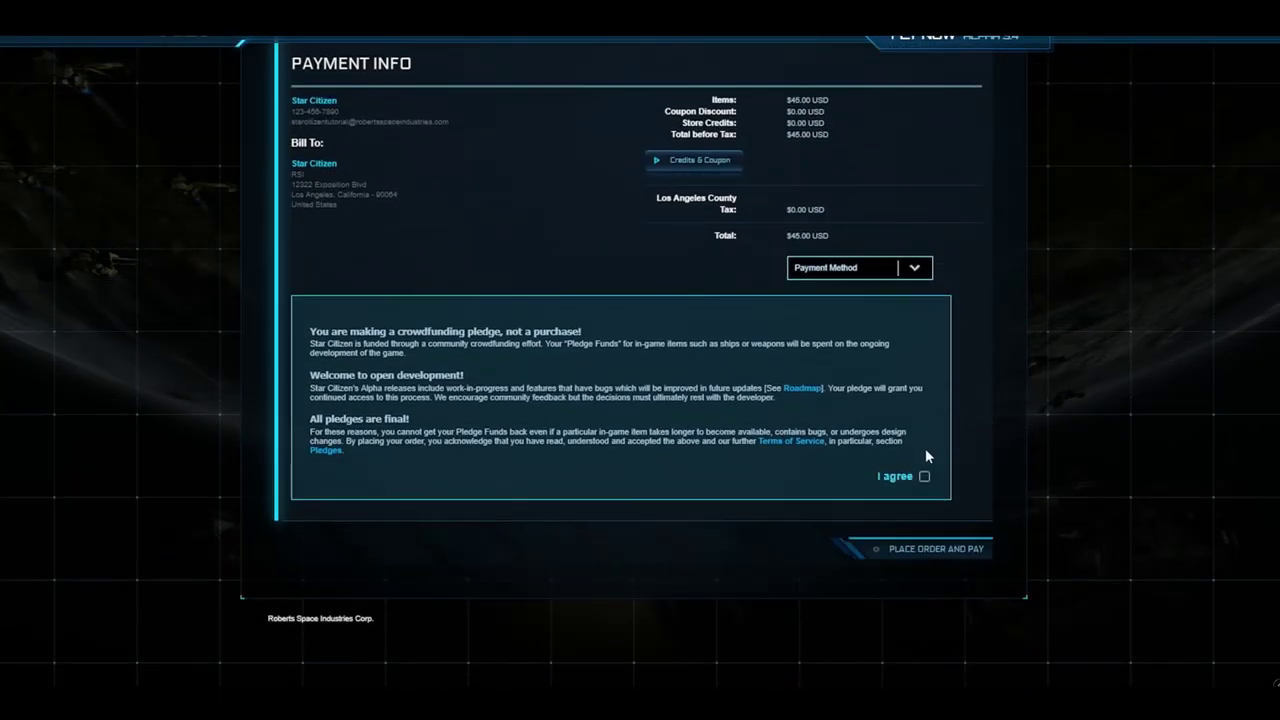
click(913, 272)
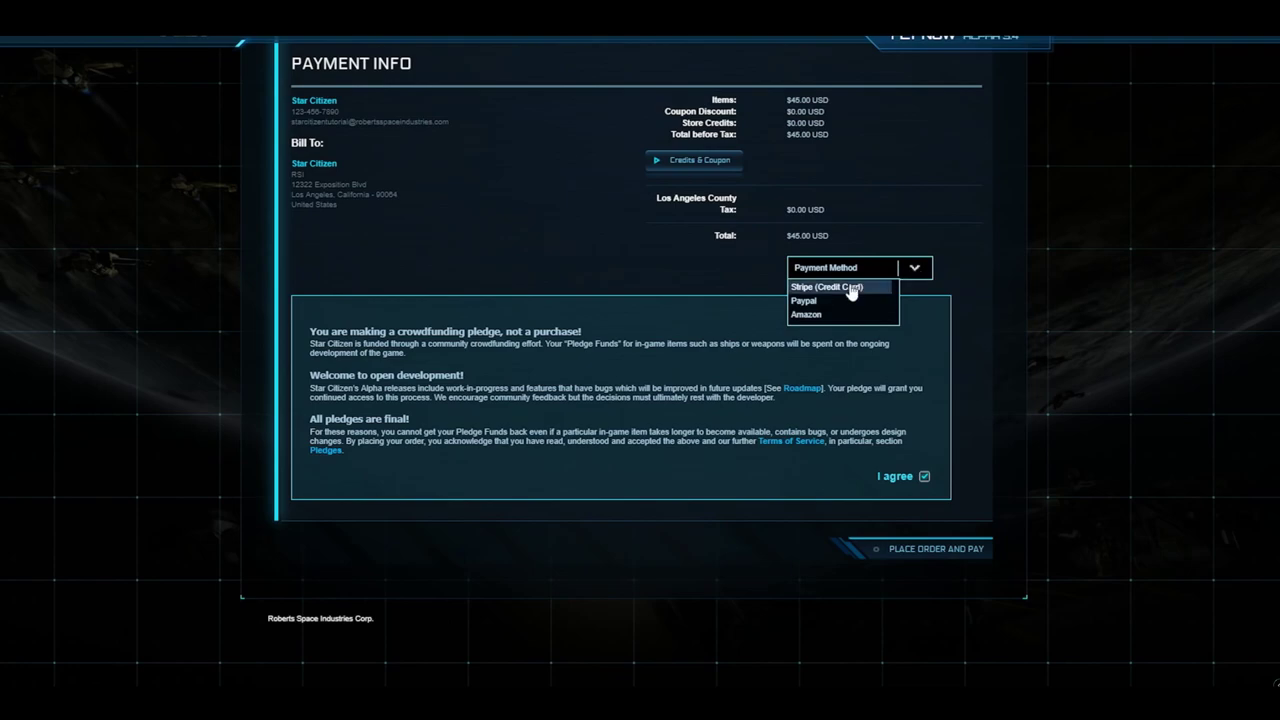
click(851, 288)
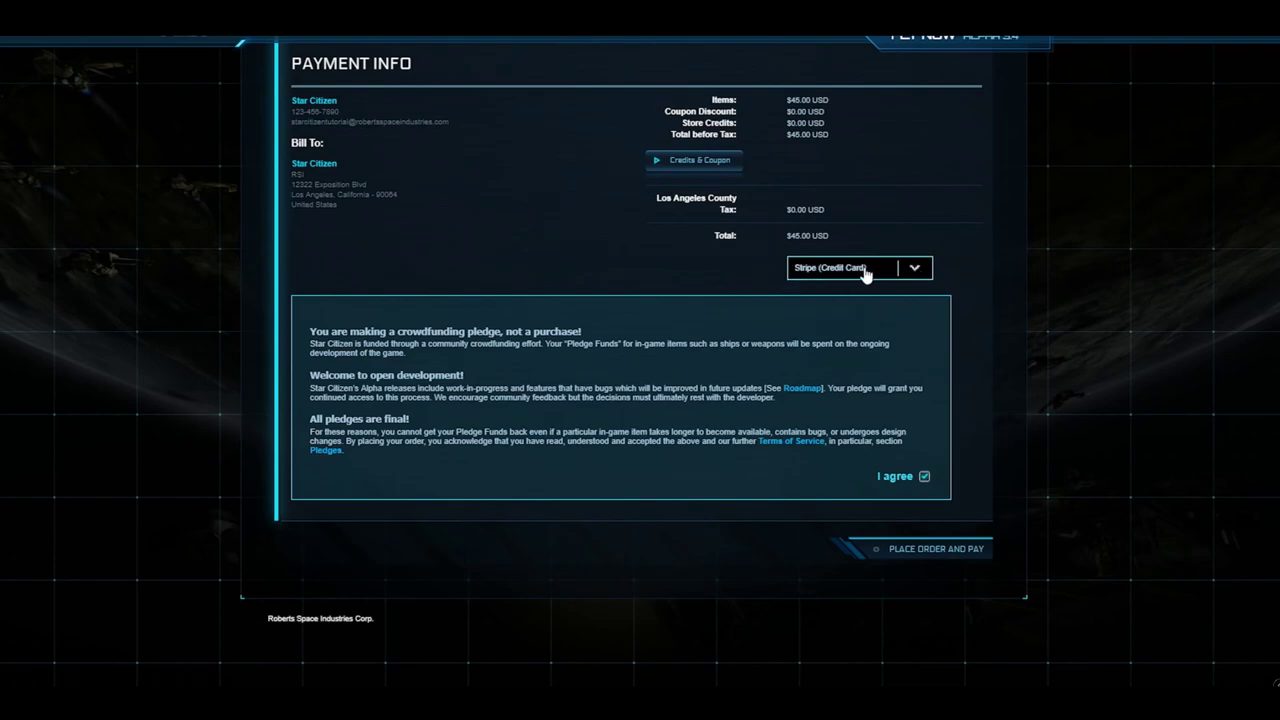
Place and pay the $45.00 order, then download the RSI Launcher installer
click(927, 550)
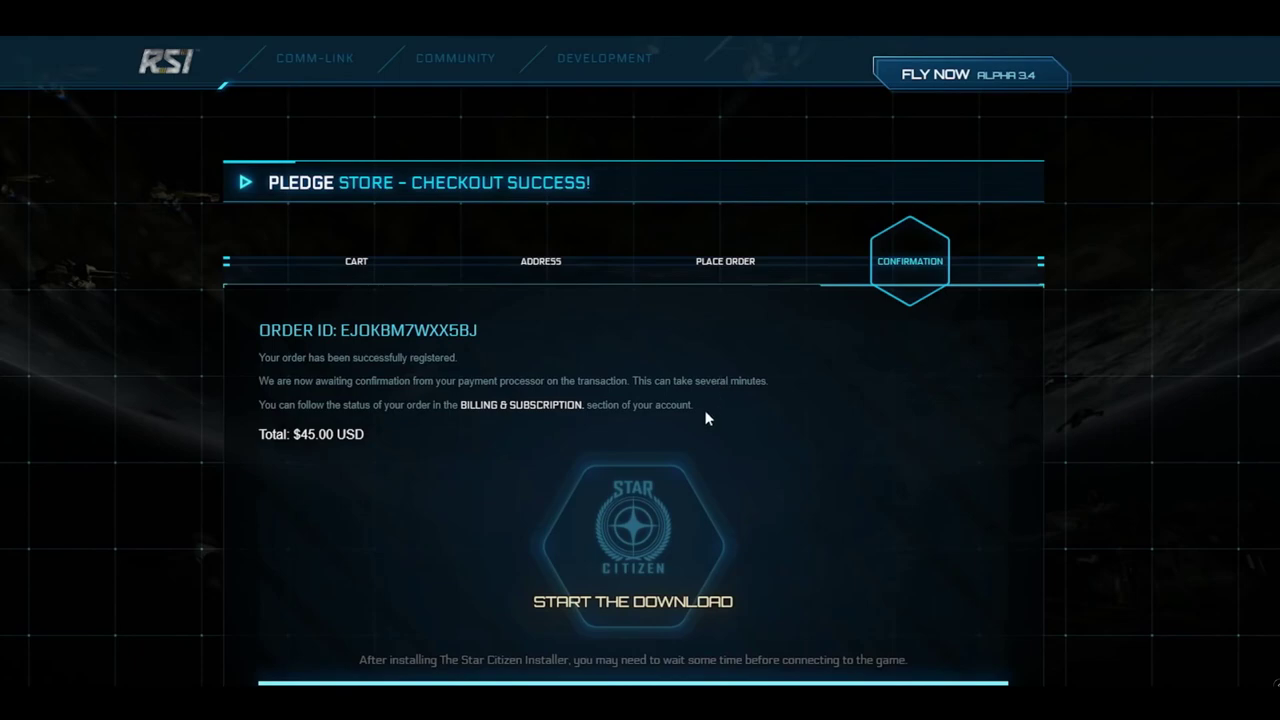
scroll(712, 422, down, 1)
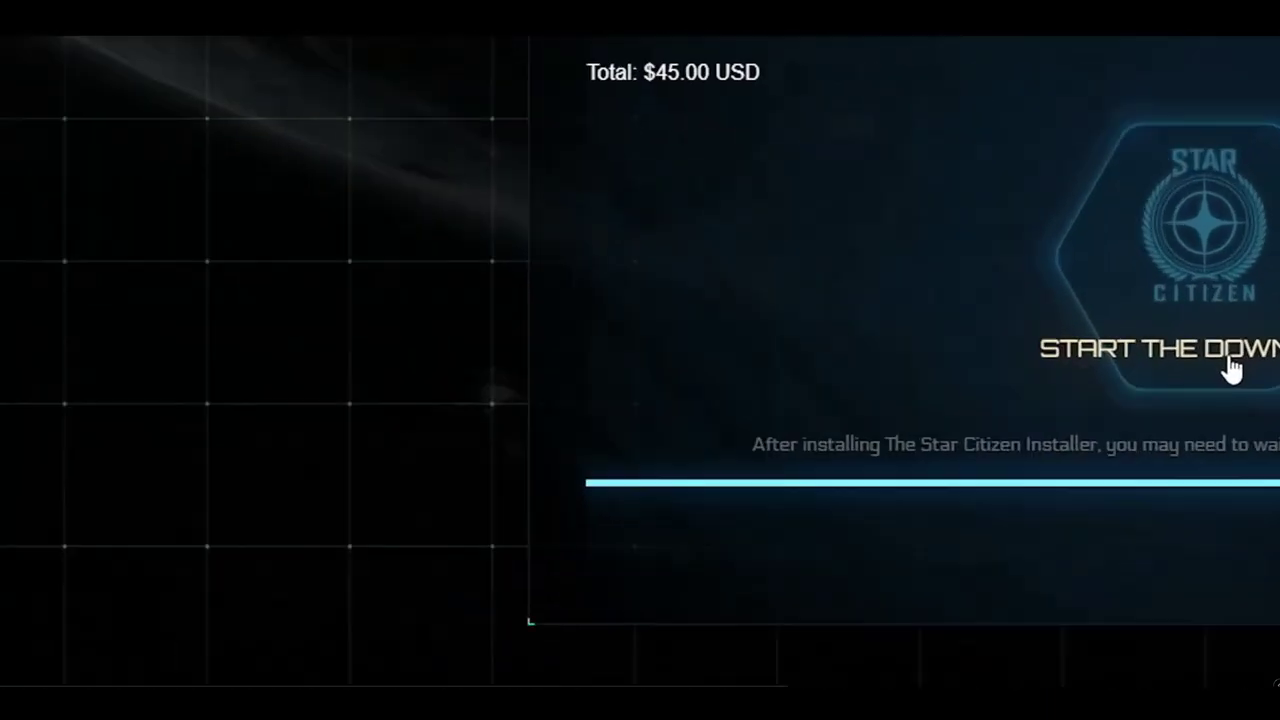
click(648, 535)
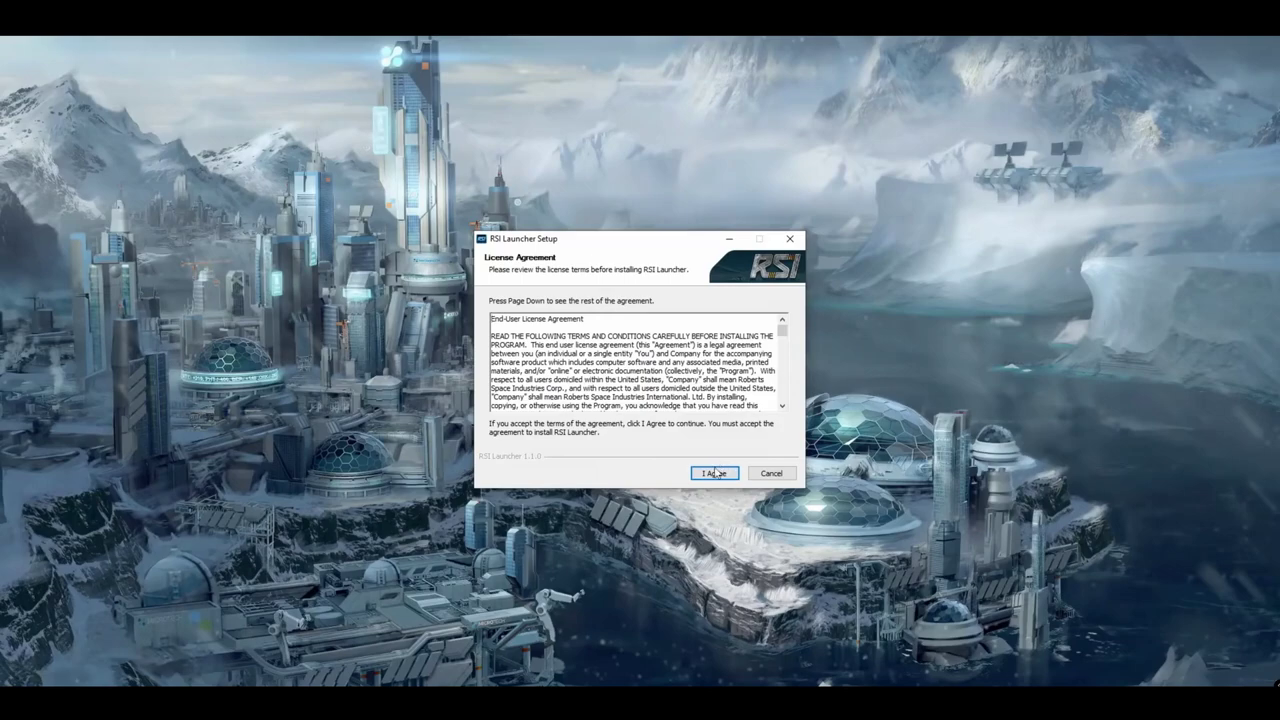
Install the RSI Launcher and enter the account username on its sign-in screen
click(714, 473)
click(725, 474)
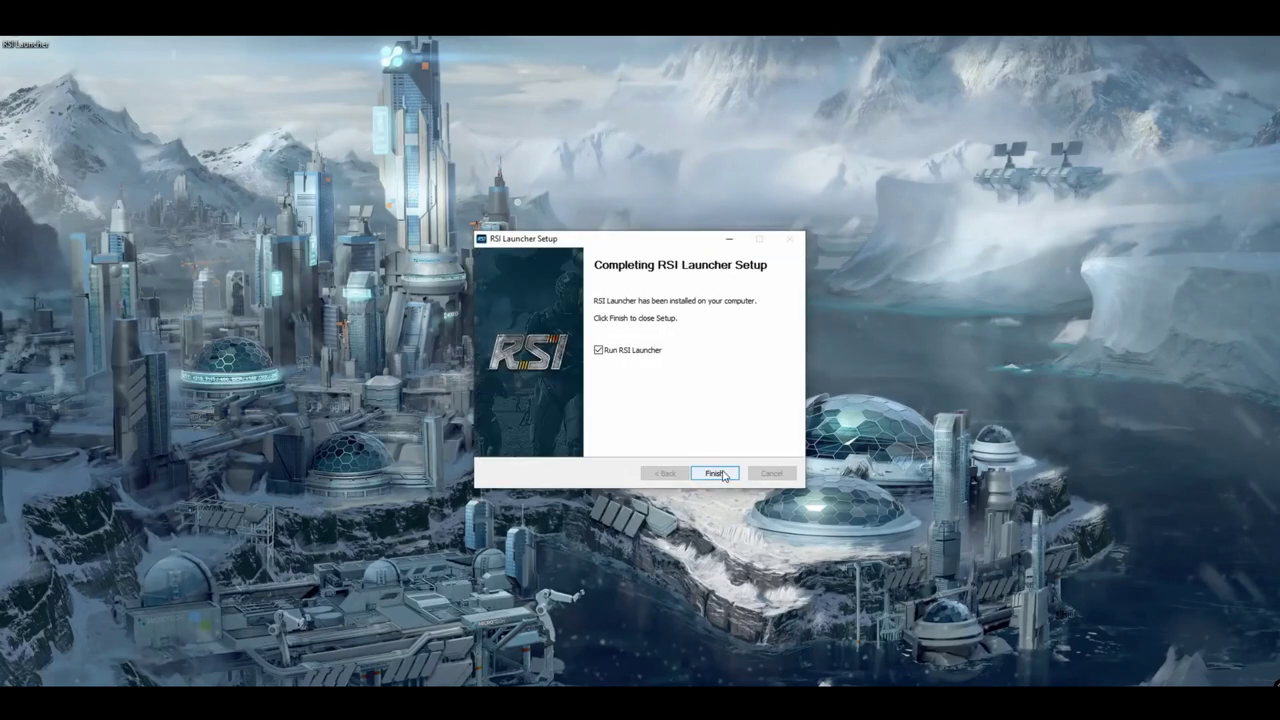
click(714, 473)
text(SCTutorial)
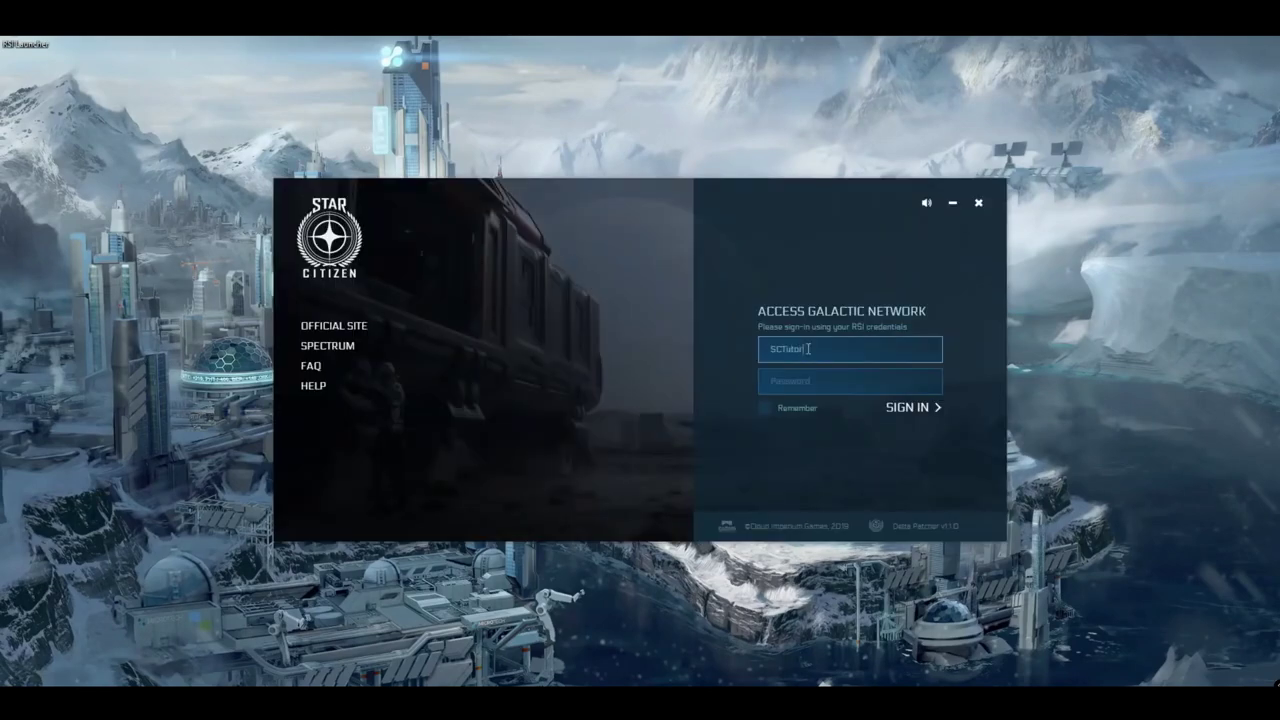
key(Tab)
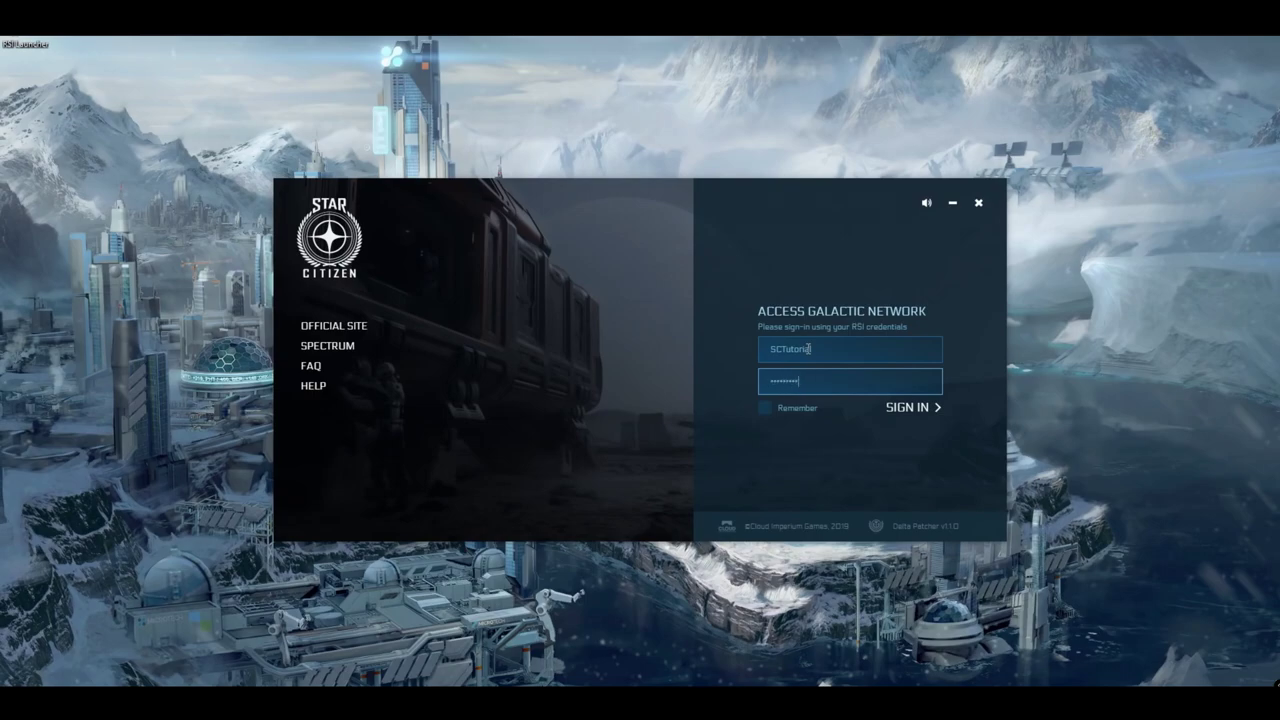
Sign in with Remember ticked, install the Star Citizen game files, and launch the game
click(812, 408)
click(905, 407)
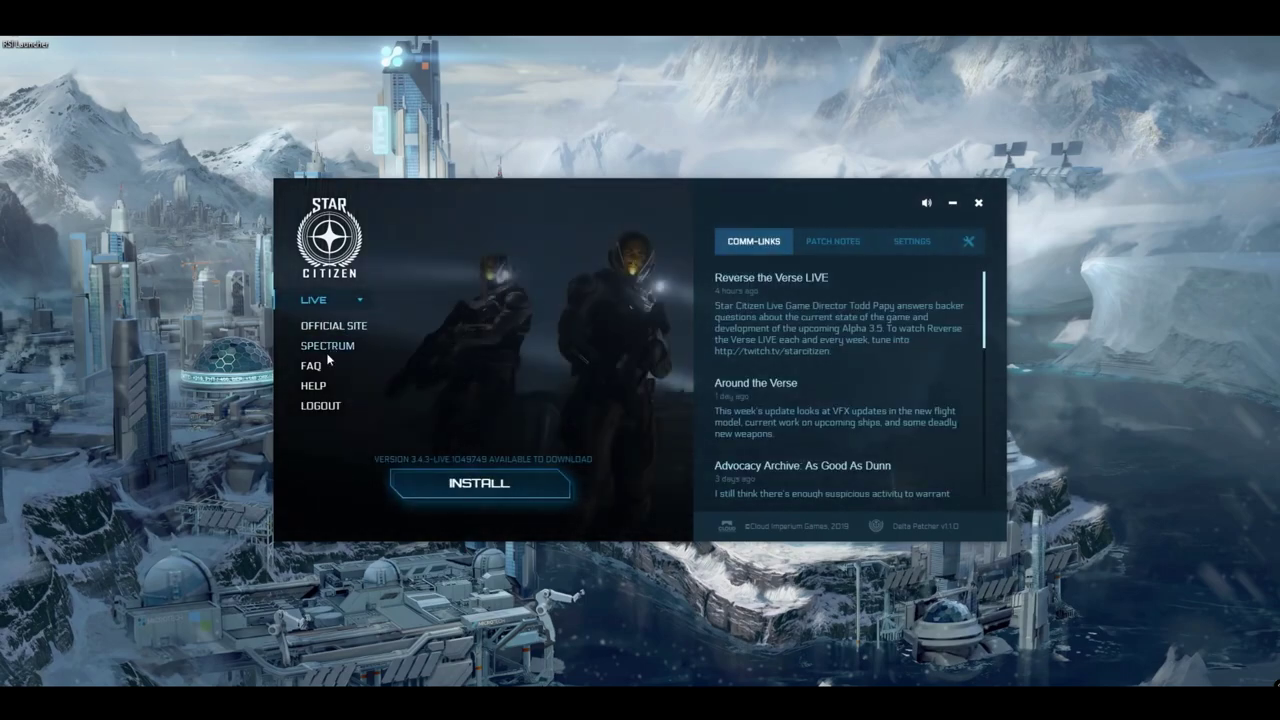
click(490, 483)
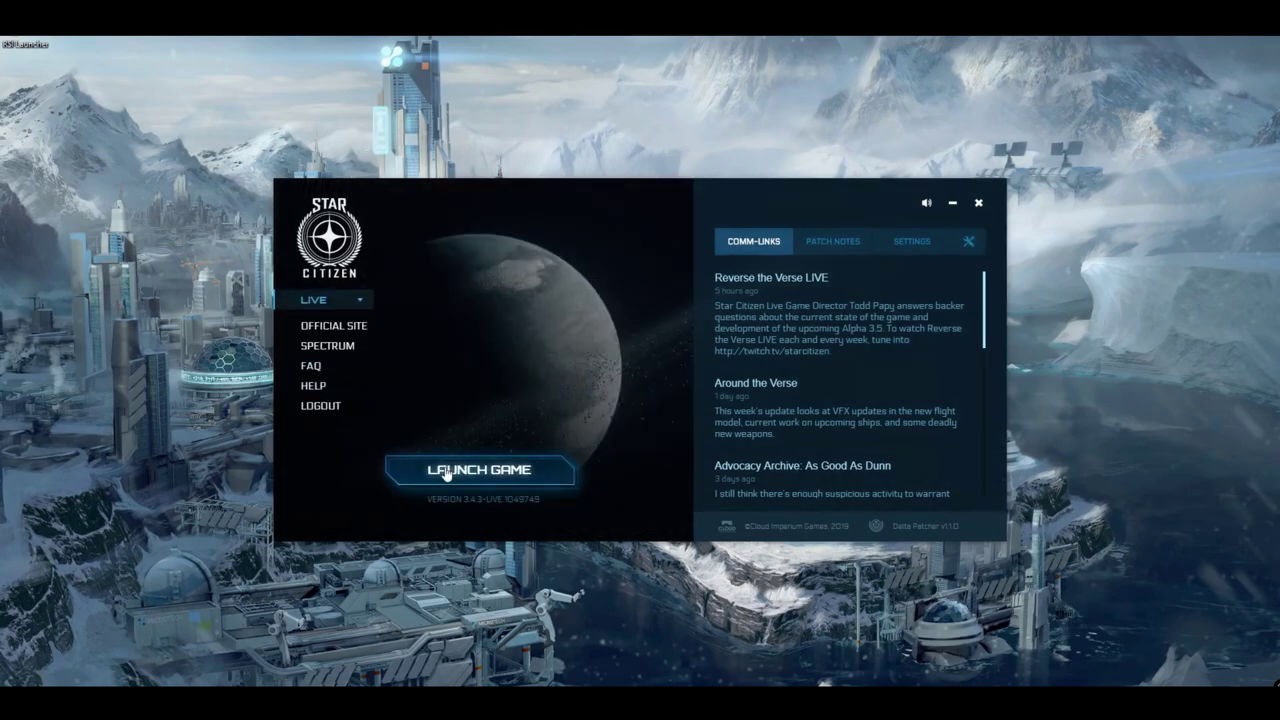
click(448, 472)
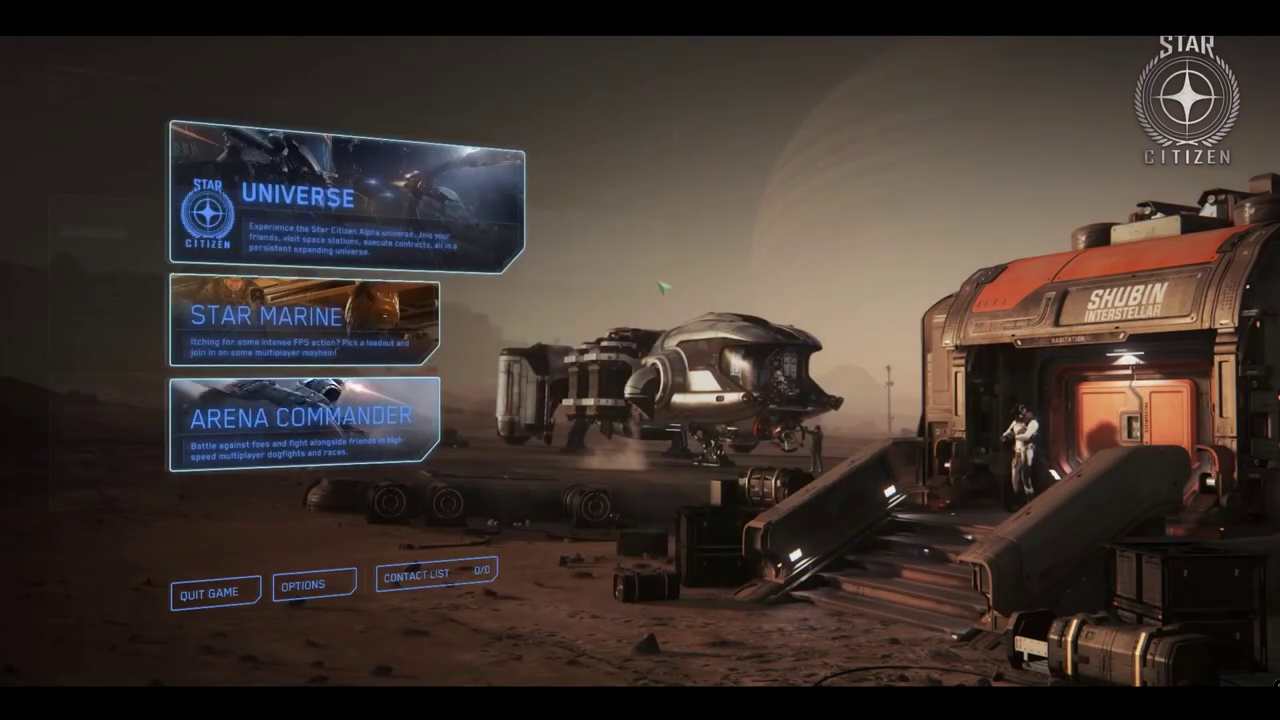
Choose the Universe card on the Star Citizen main menu
click(460, 223)
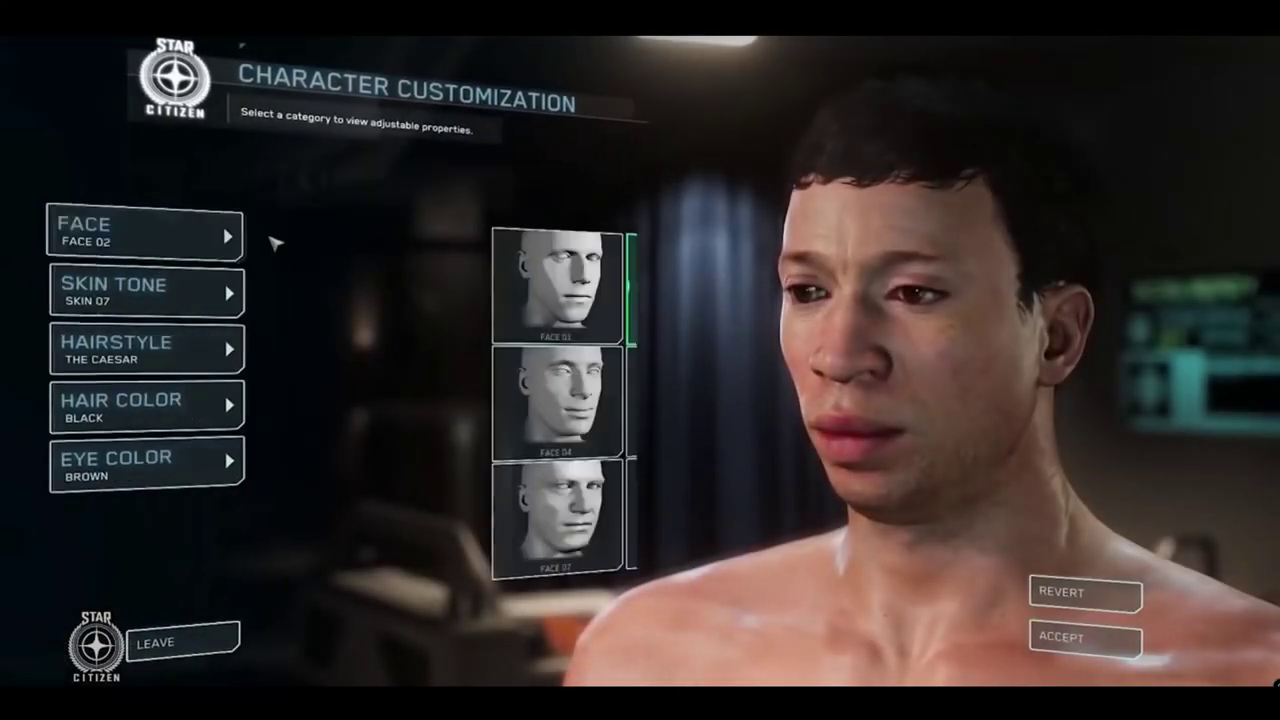
Give the character Face 07 and the Skin 03 tone
click(274, 240)
click(214, 540)
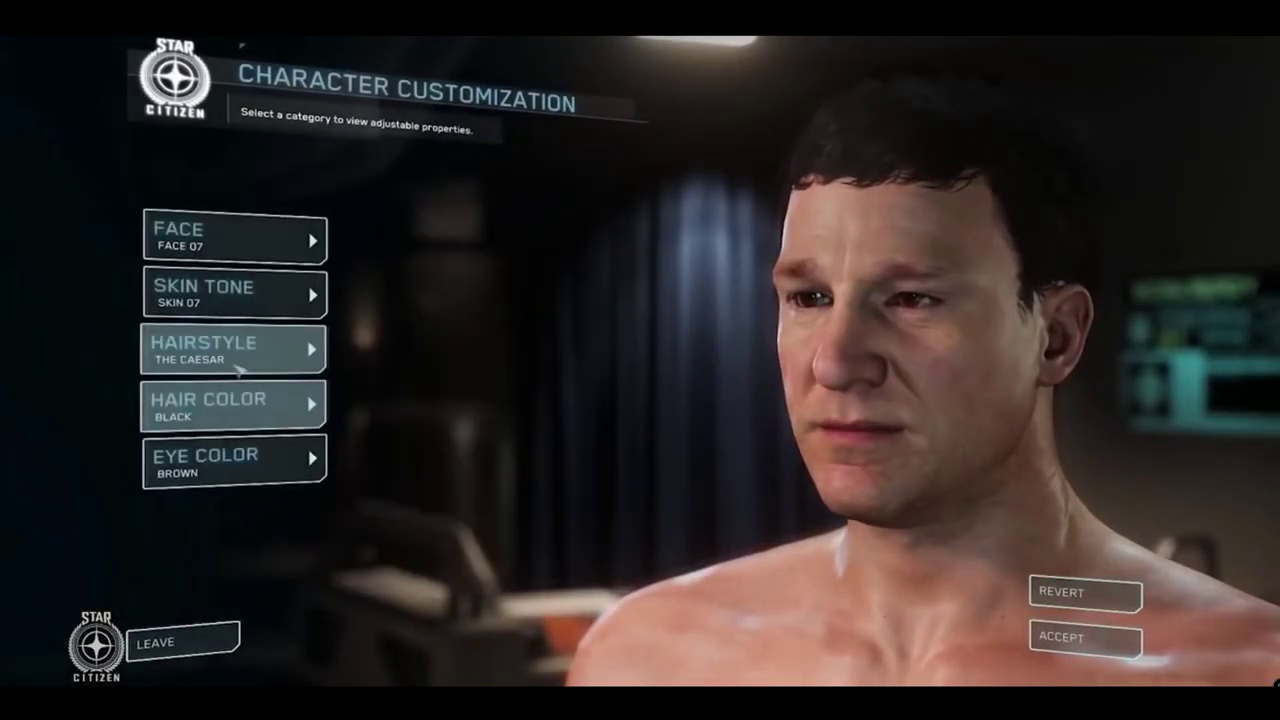
click(290, 297)
click(530, 285)
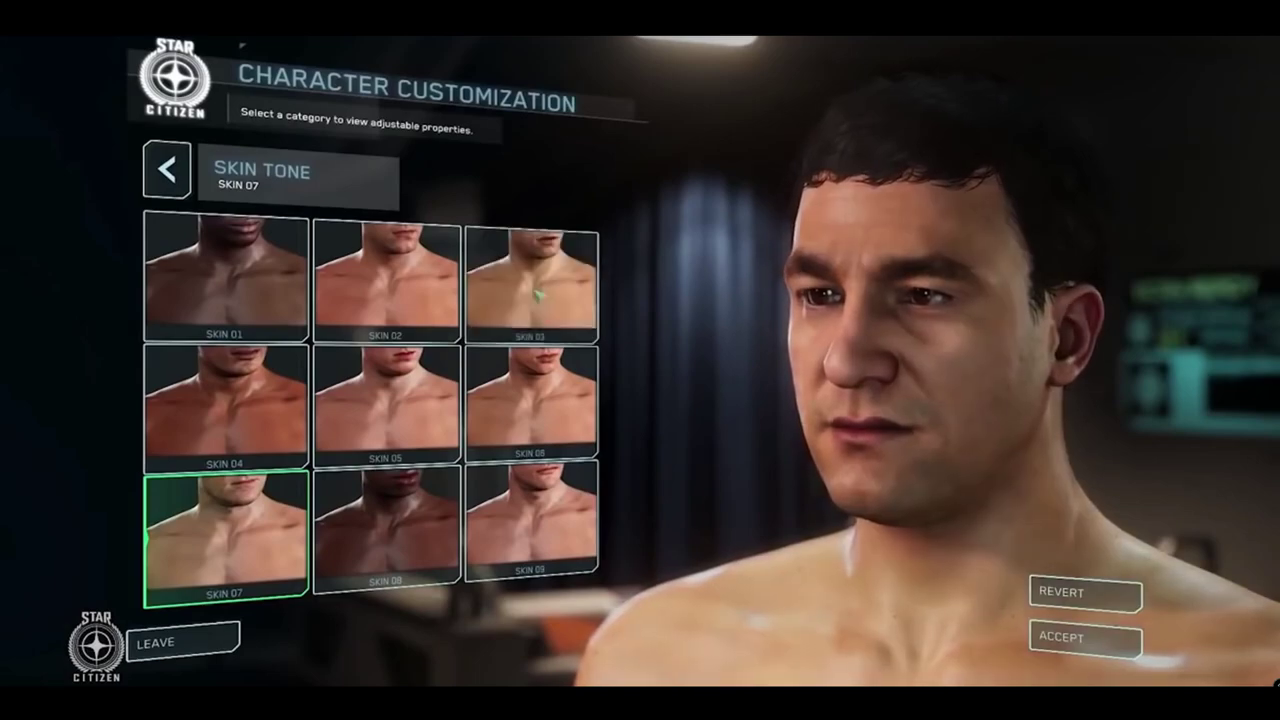
Give the character a Short Mohawk hairstyle in Light Red
click(272, 358)
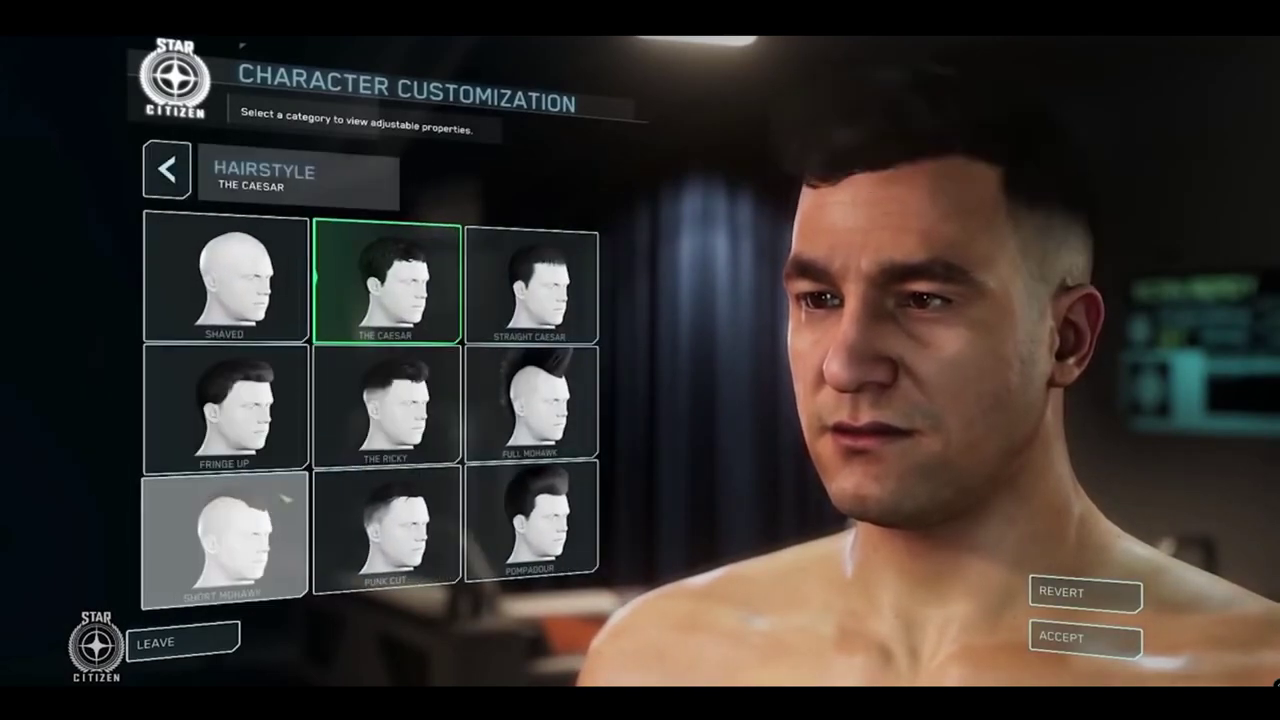
click(237, 533)
click(230, 405)
scroll(468, 480, down, 1)
scroll(468, 479, down, 1)
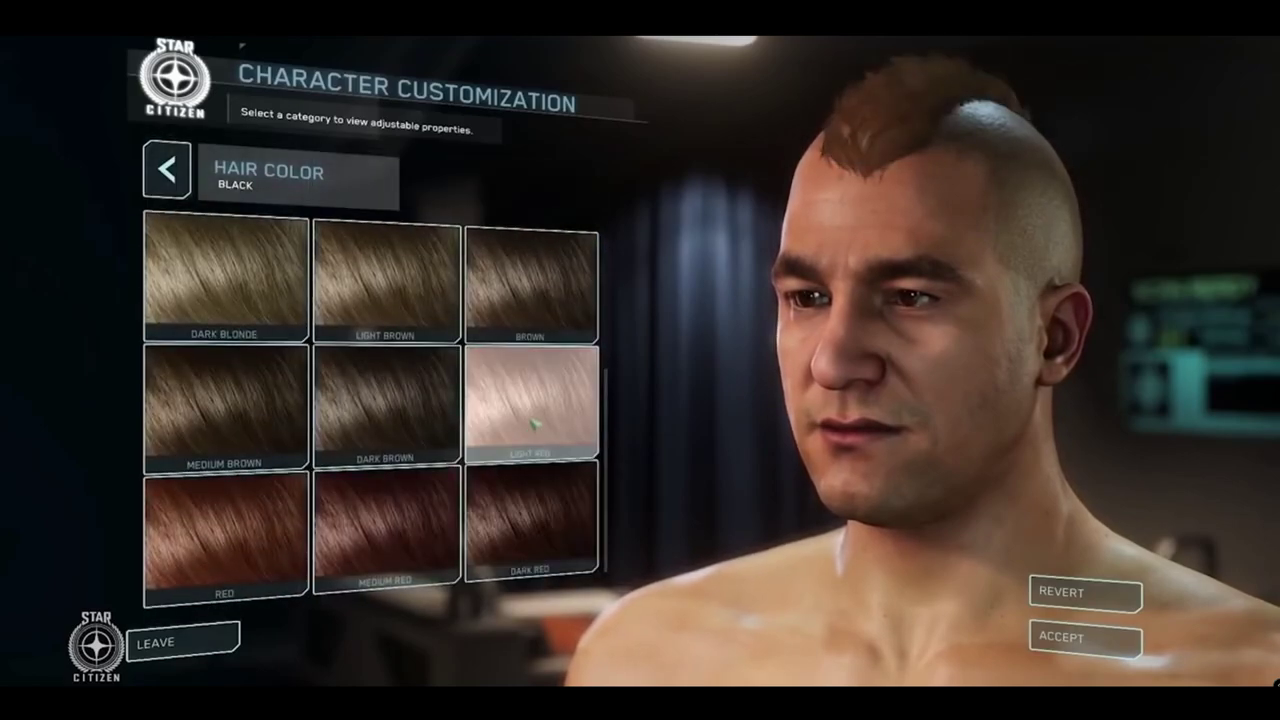
click(495, 440)
Make the eyes Violet, then accept and save the character changes
click(252, 465)
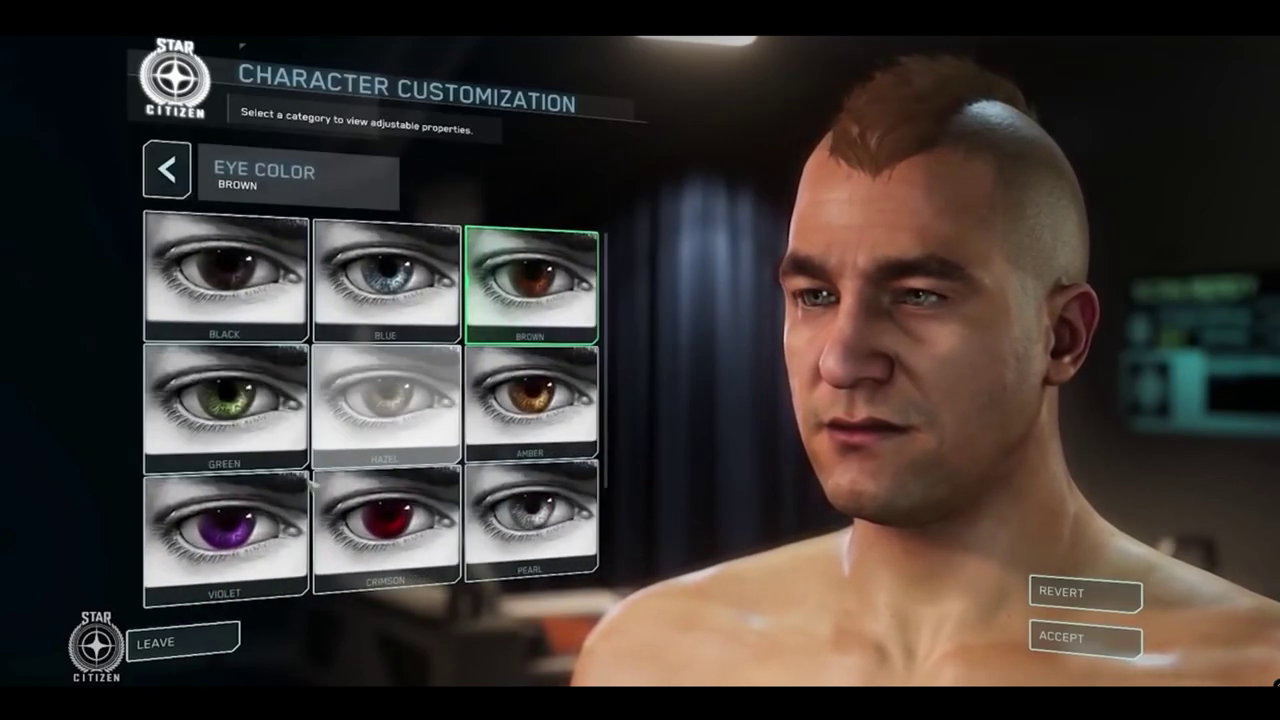
click(310, 514)
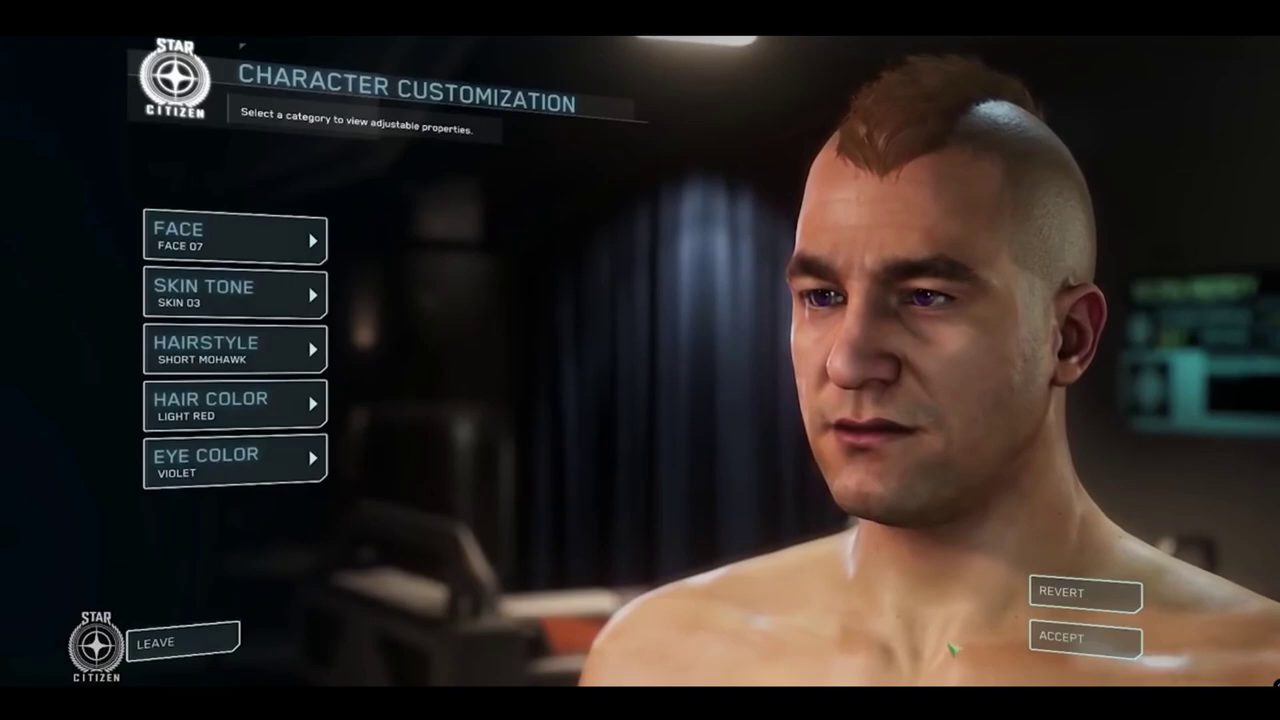
click(1092, 643)
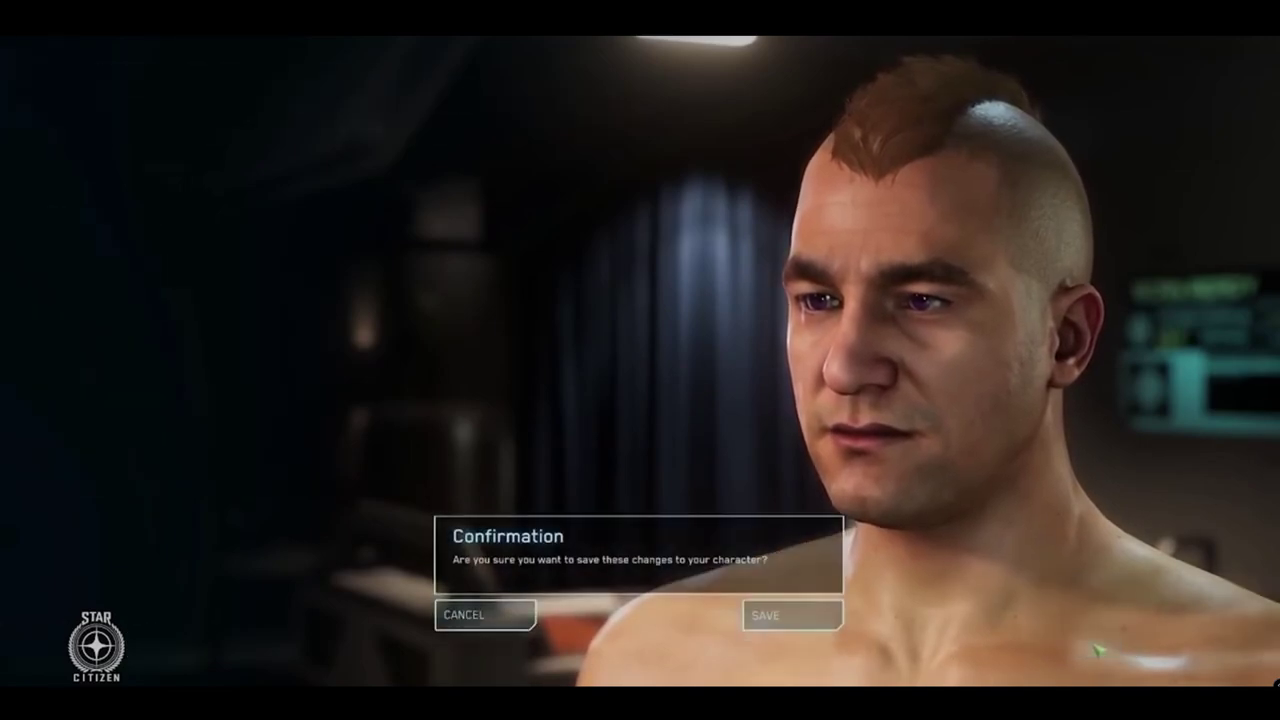
click(760, 613)
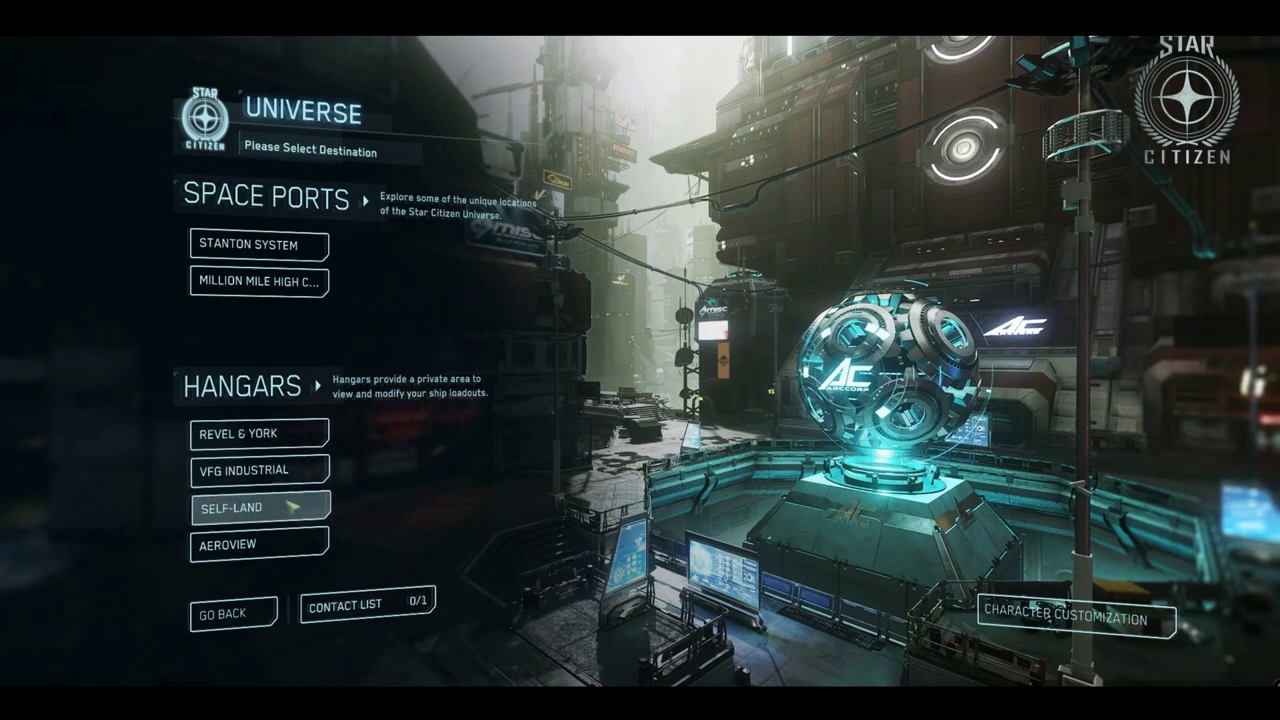
Choose the Stanton System space port and visit that location
click(290, 255)
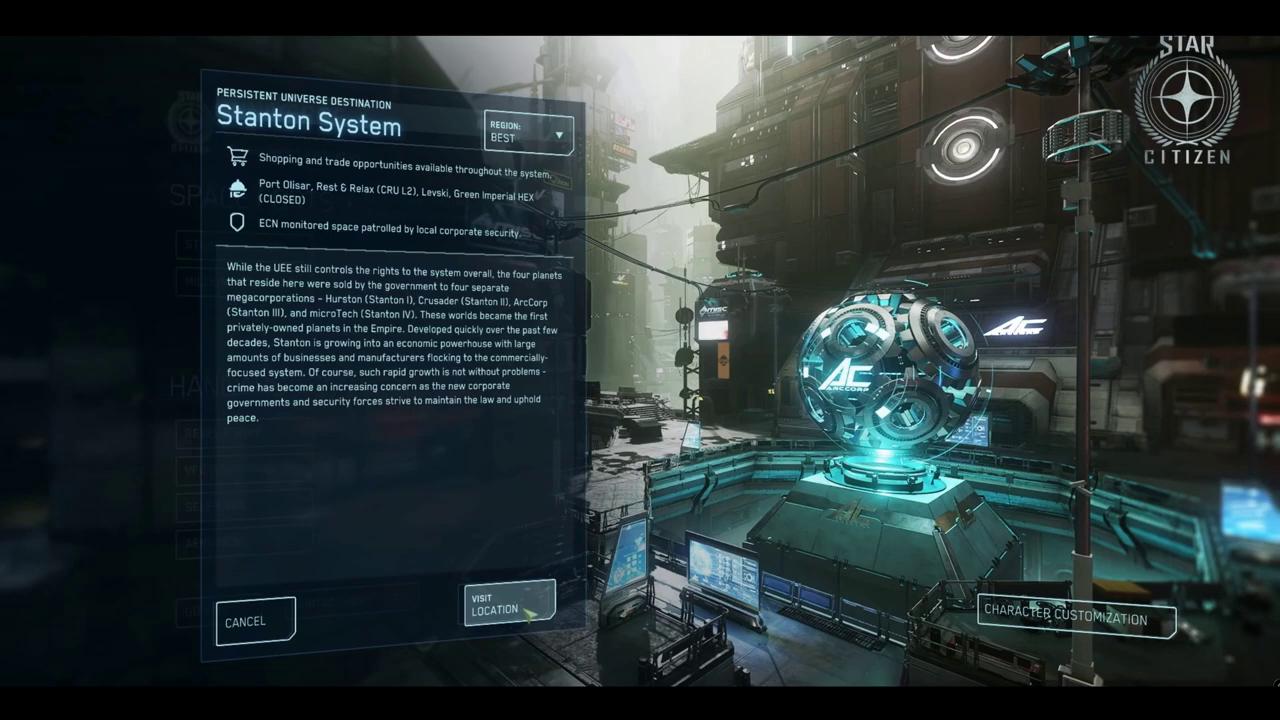
click(525, 613)
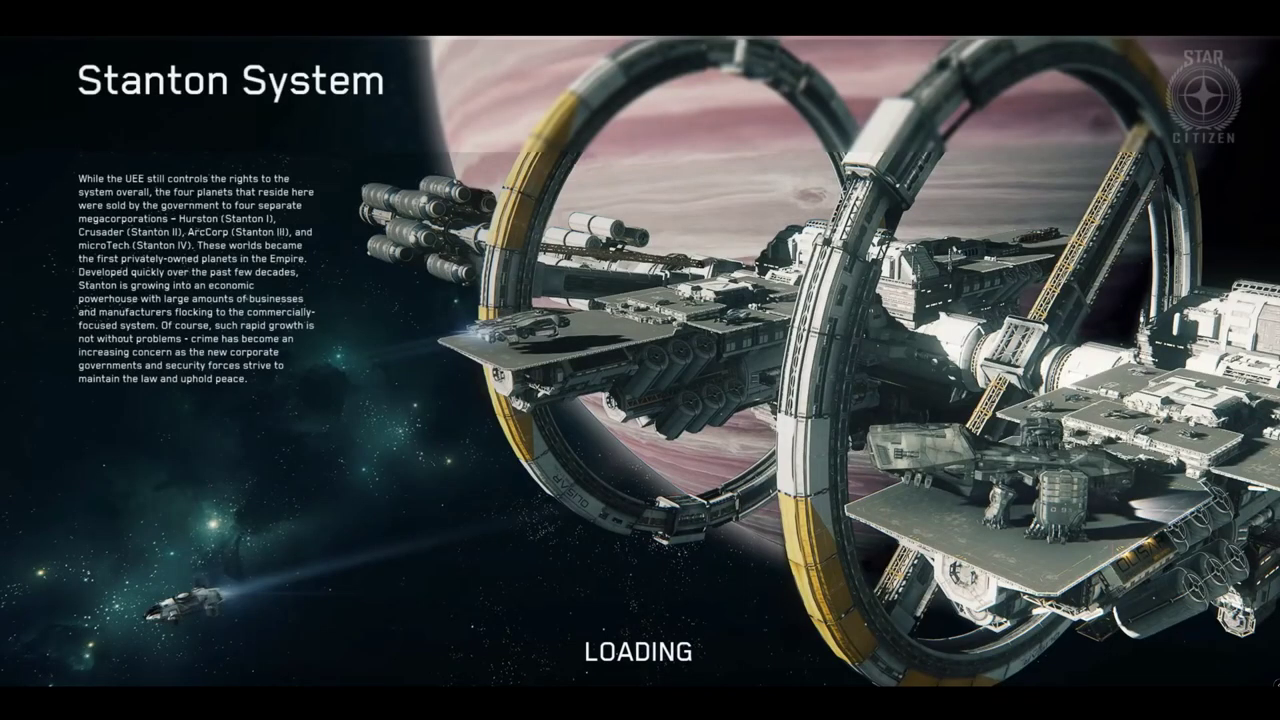